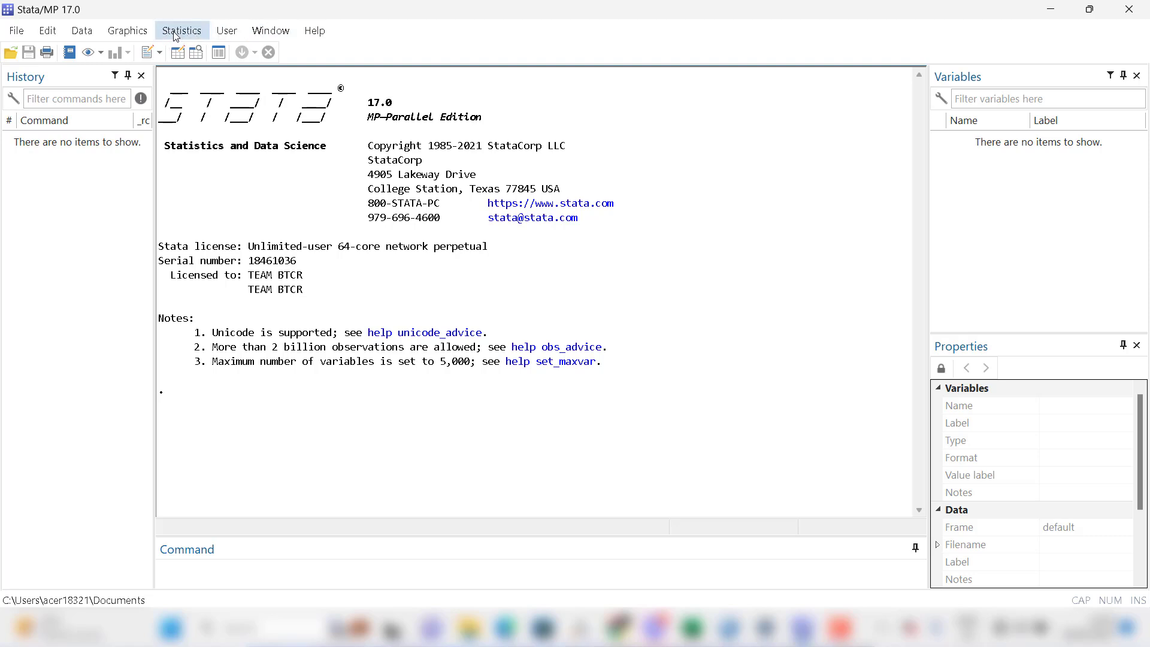
# Step: Review the available statistical analysis categories, including binary outcomes, generalized linear models, SEM, item response theory and Bayesian analysis
pyautogui.click(177, 33)
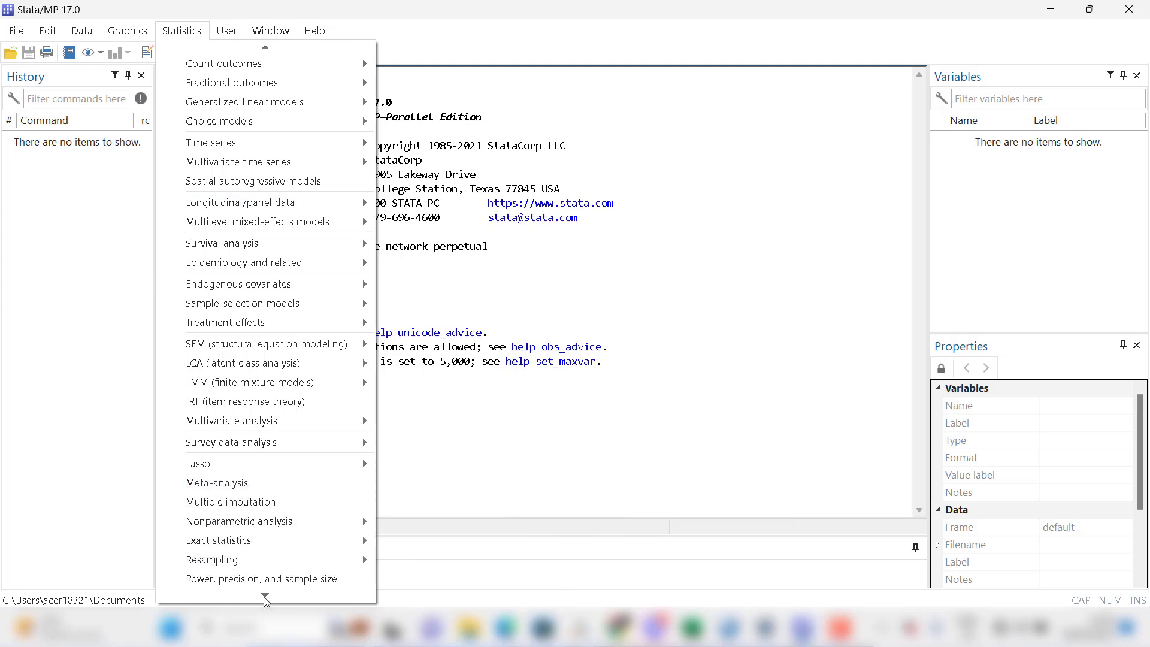
pyautogui.moveTo(230, 30)
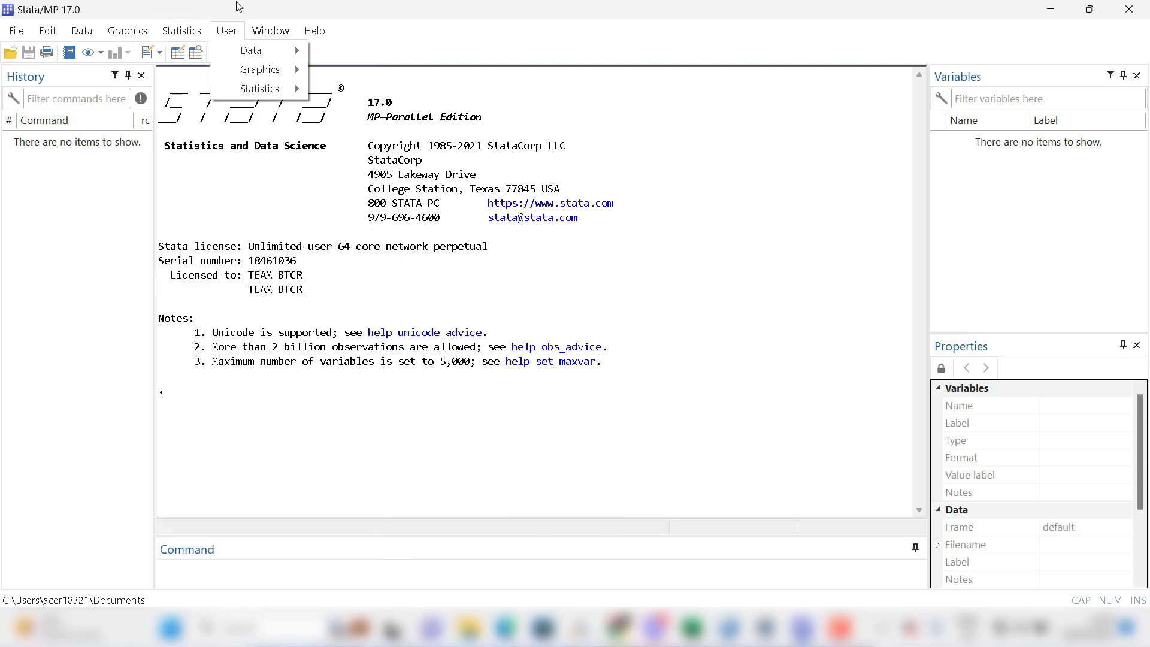
pyautogui.click(182, 30)
pyautogui.moveTo(279, 53)
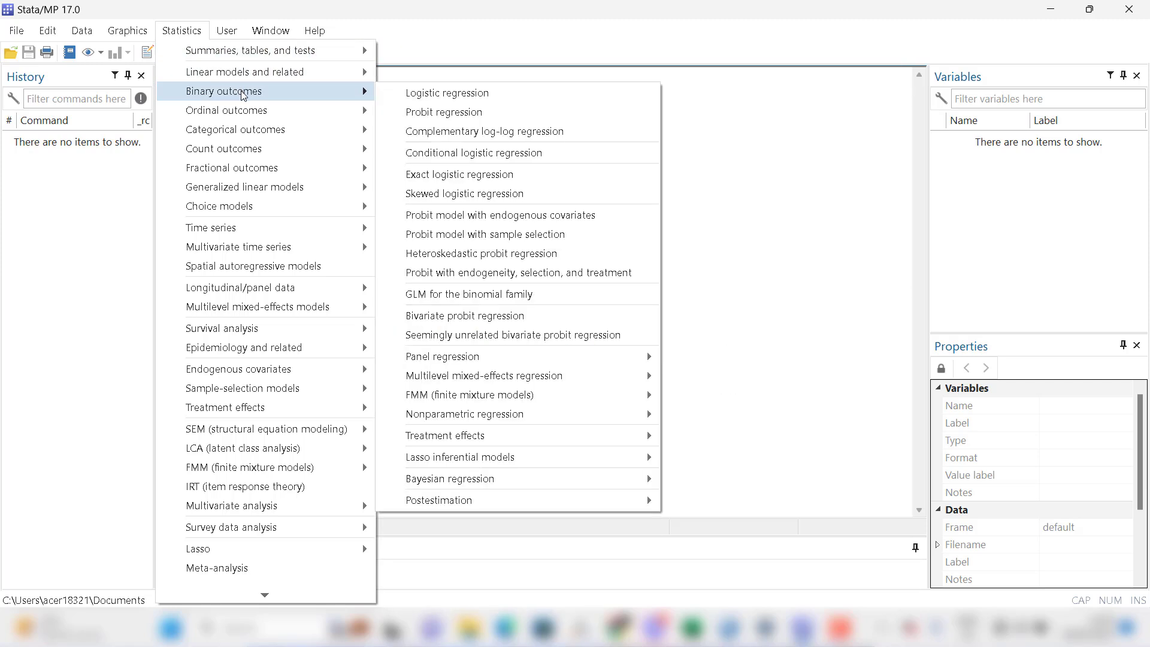
pyautogui.moveTo(259, 117)
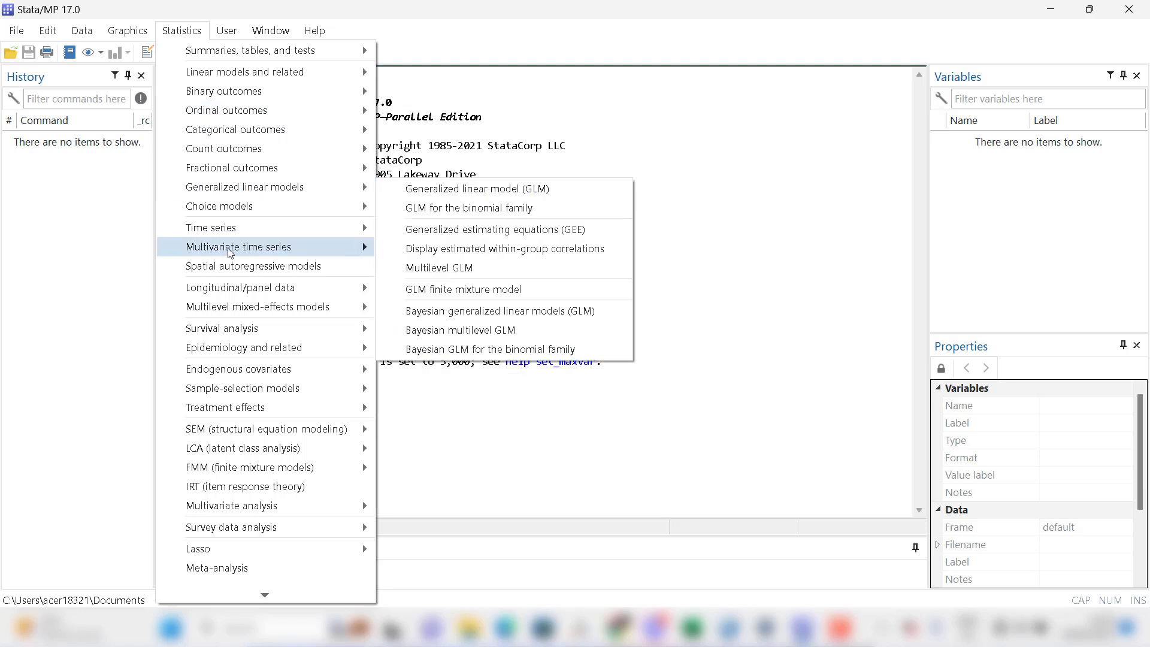
pyautogui.moveTo(282, 431)
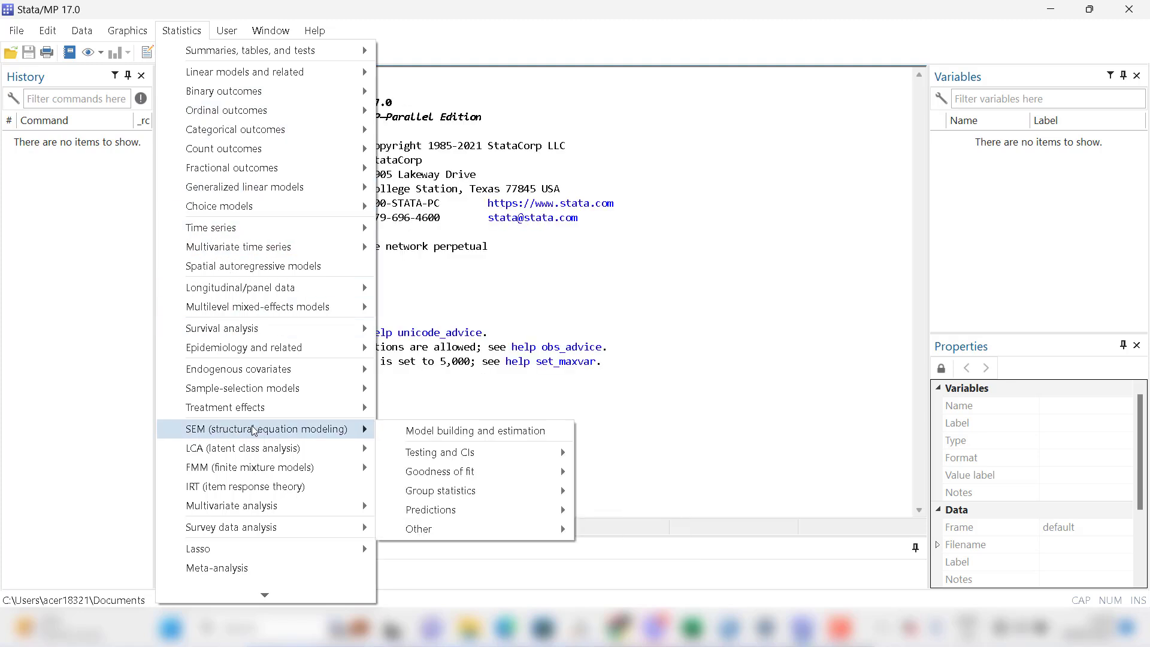
pyautogui.moveTo(263, 451)
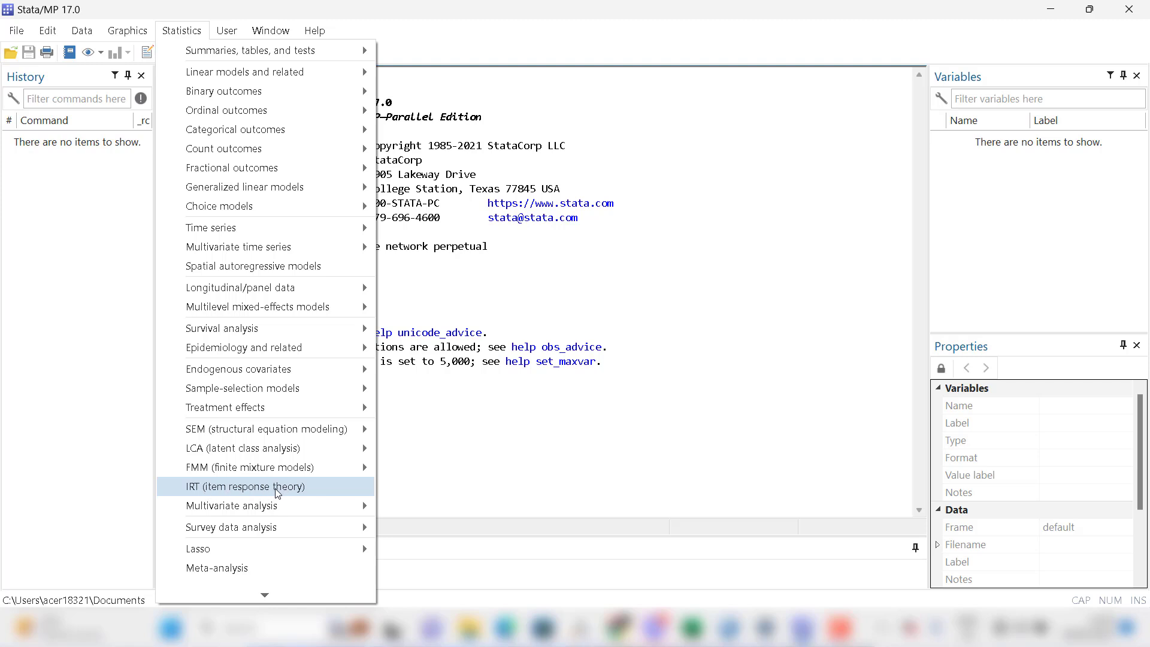
pyautogui.moveTo(265, 598)
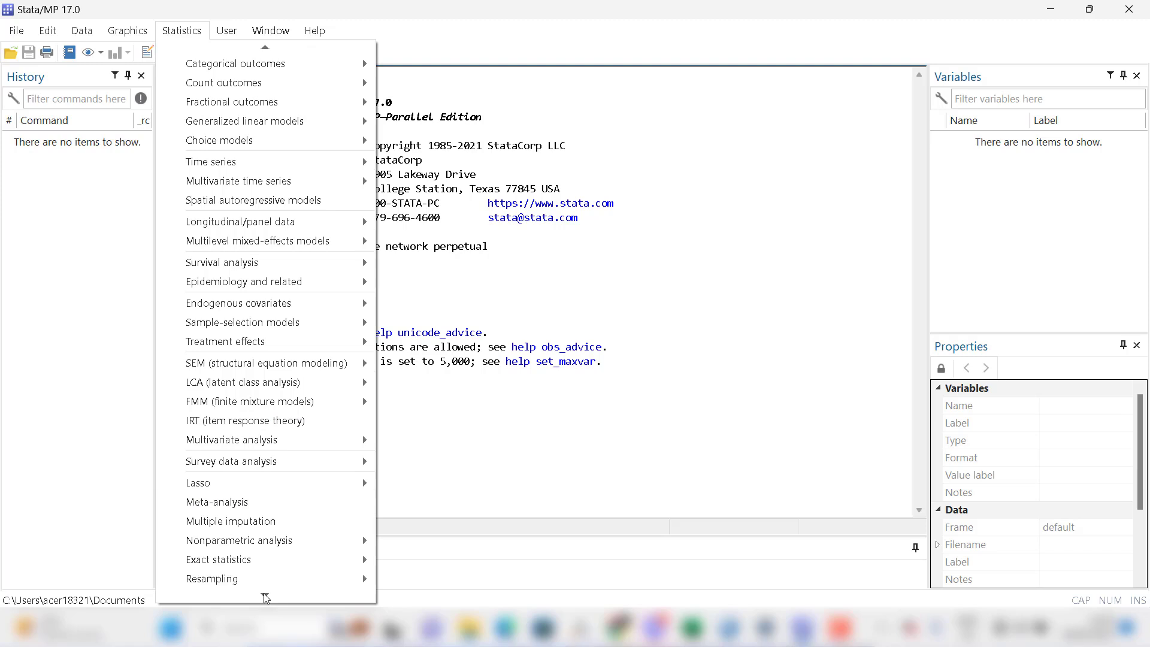
pyautogui.moveTo(225, 550)
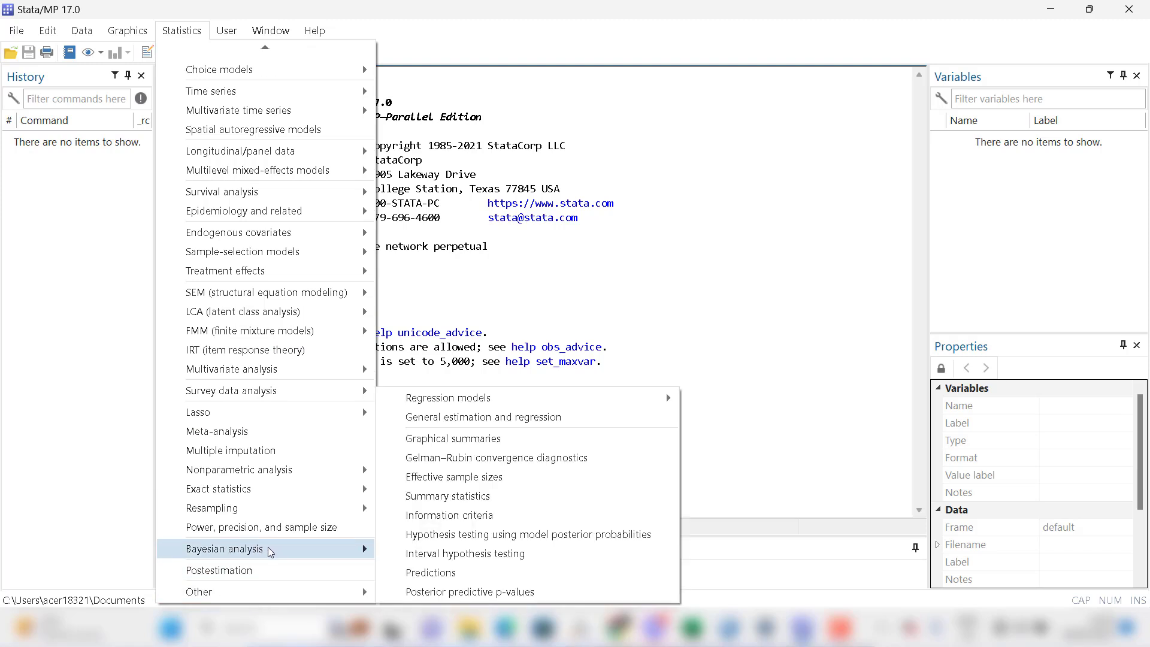
pyautogui.click(83, 332)
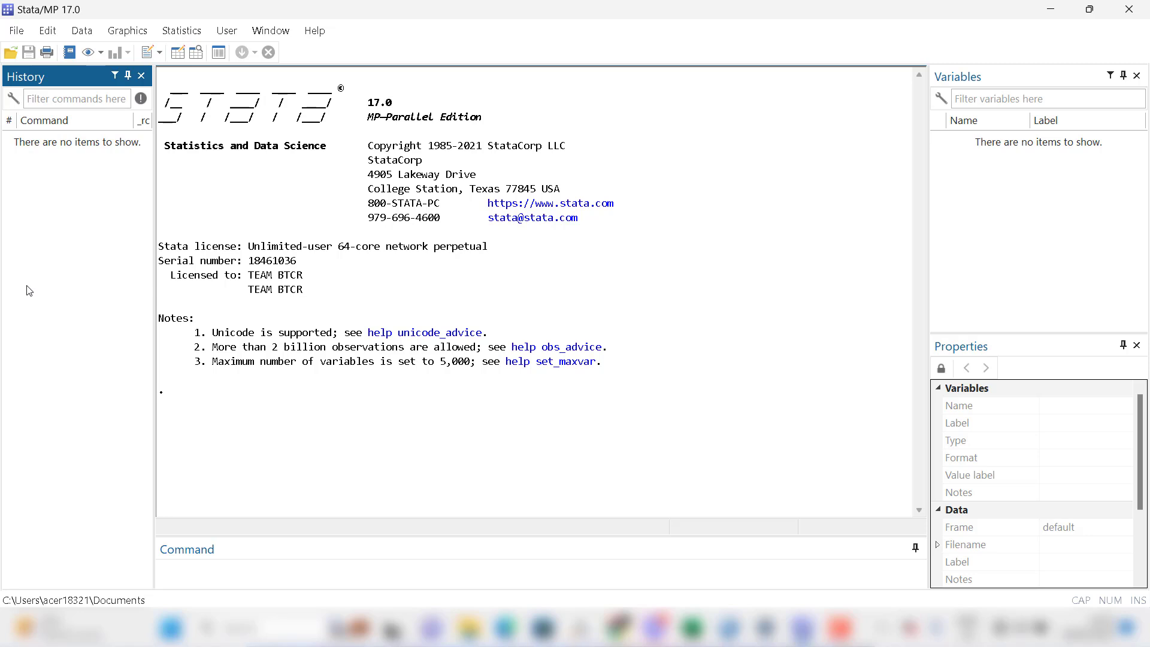
# Step: Compare the empty Data Editor grid with a blank Excel workbook, close the editor and return to the main Stata window
pyautogui.click(178, 54)
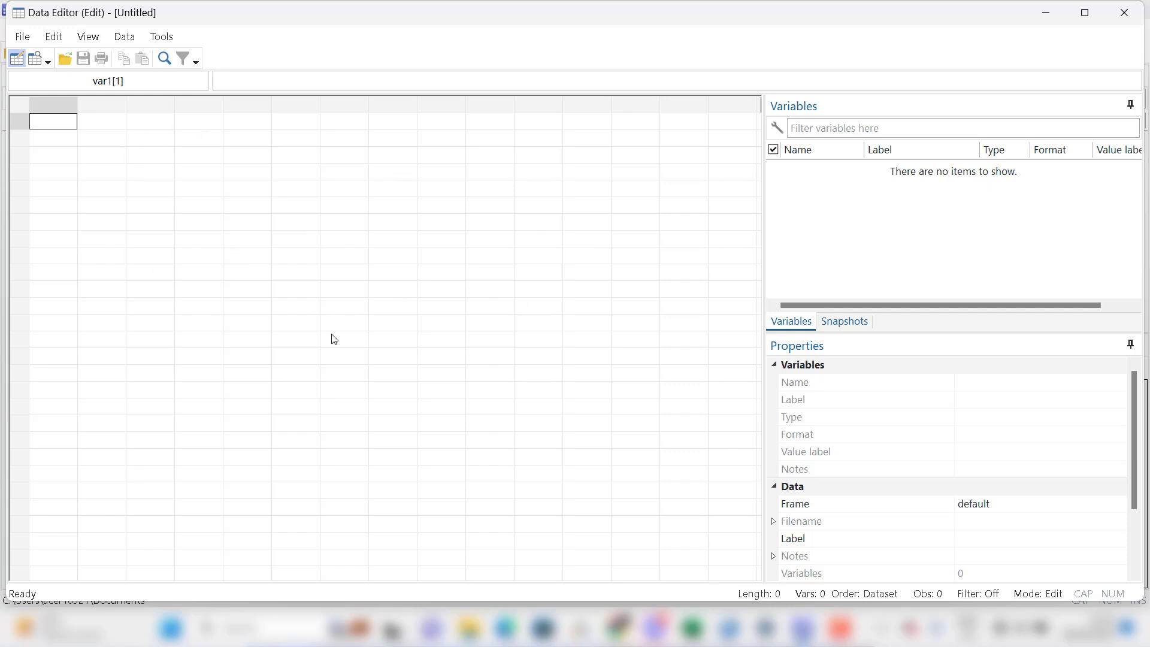
pyautogui.moveTo(692, 627)
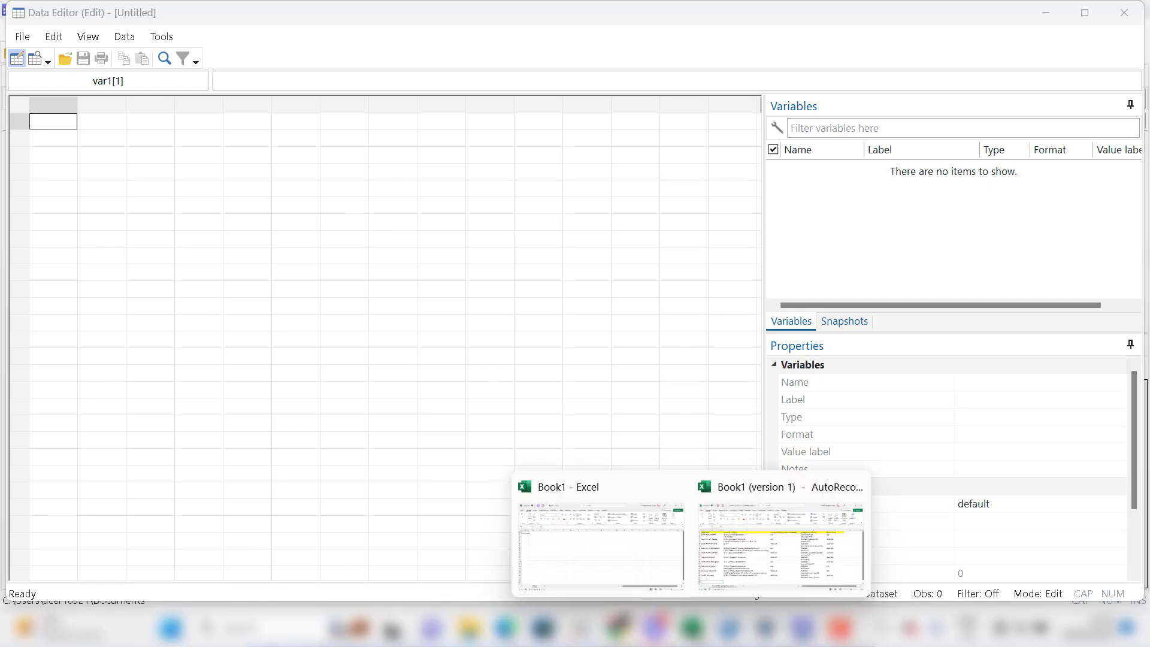
pyautogui.click(621, 562)
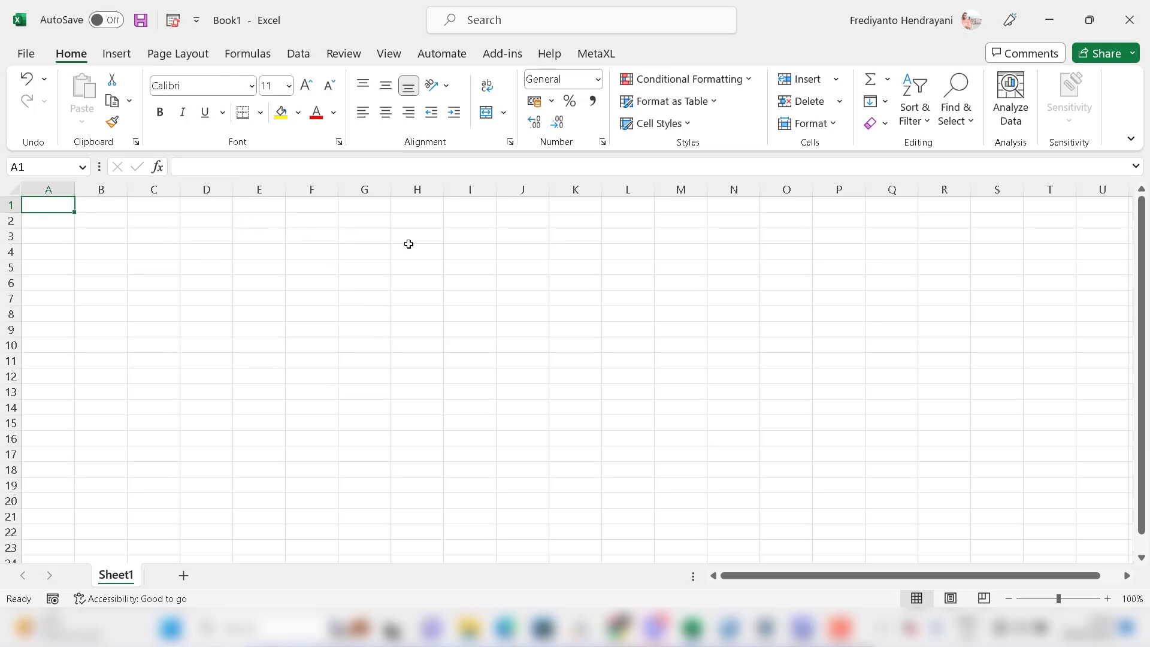
pyautogui.click(666, 332)
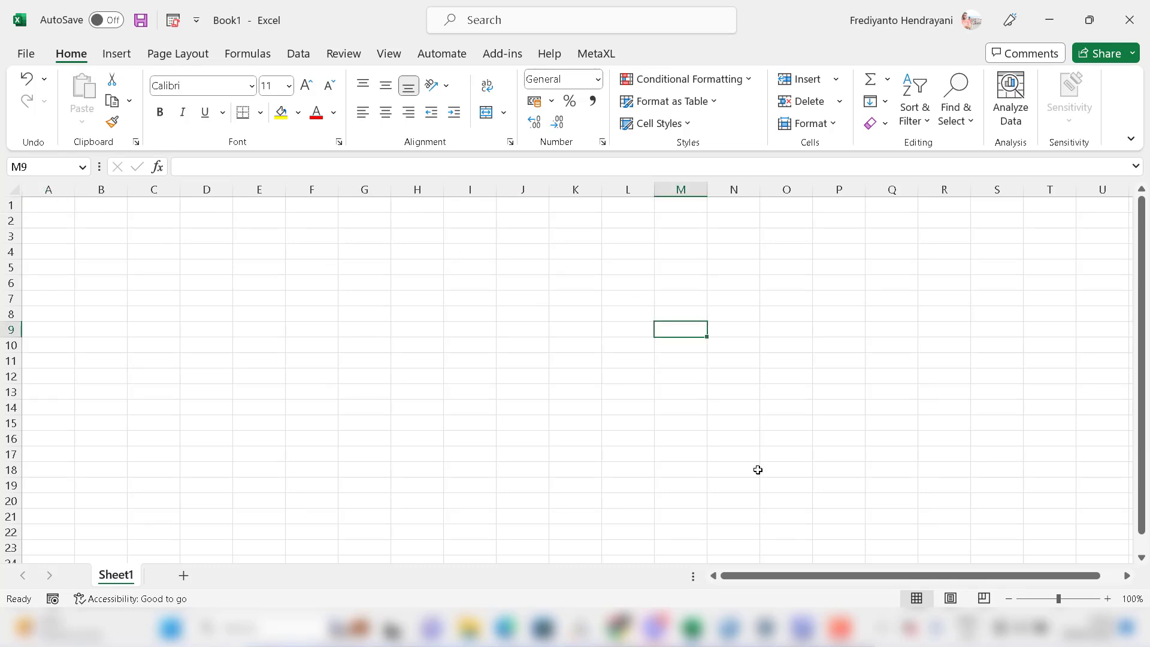
pyautogui.moveTo(804, 644)
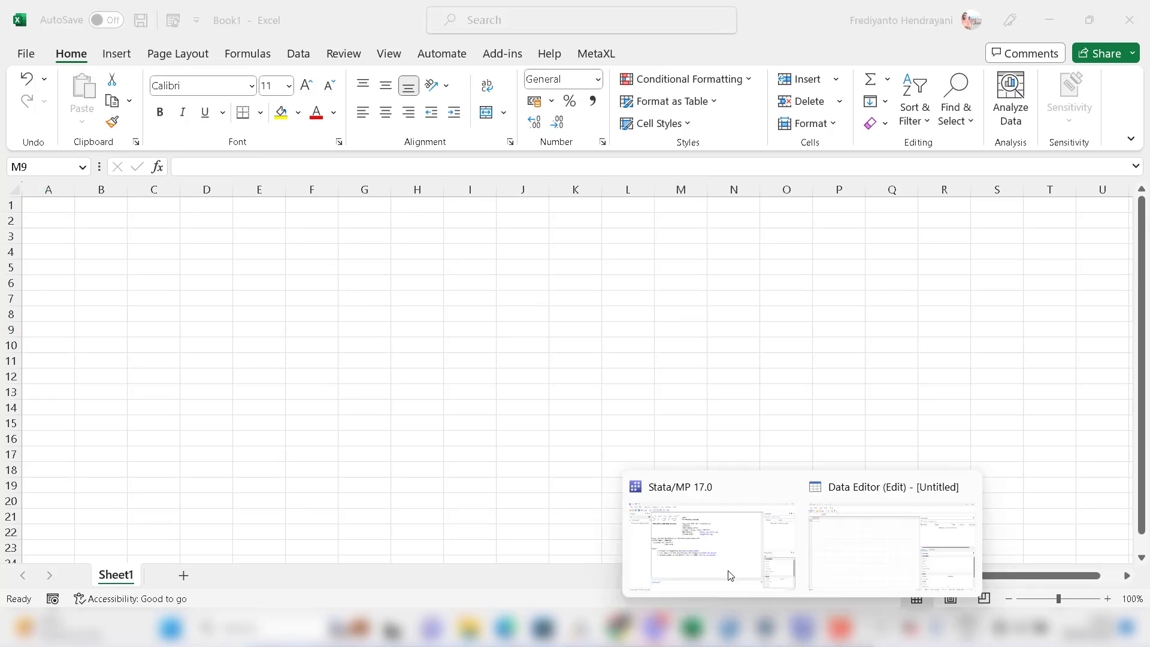
pyautogui.click(832, 556)
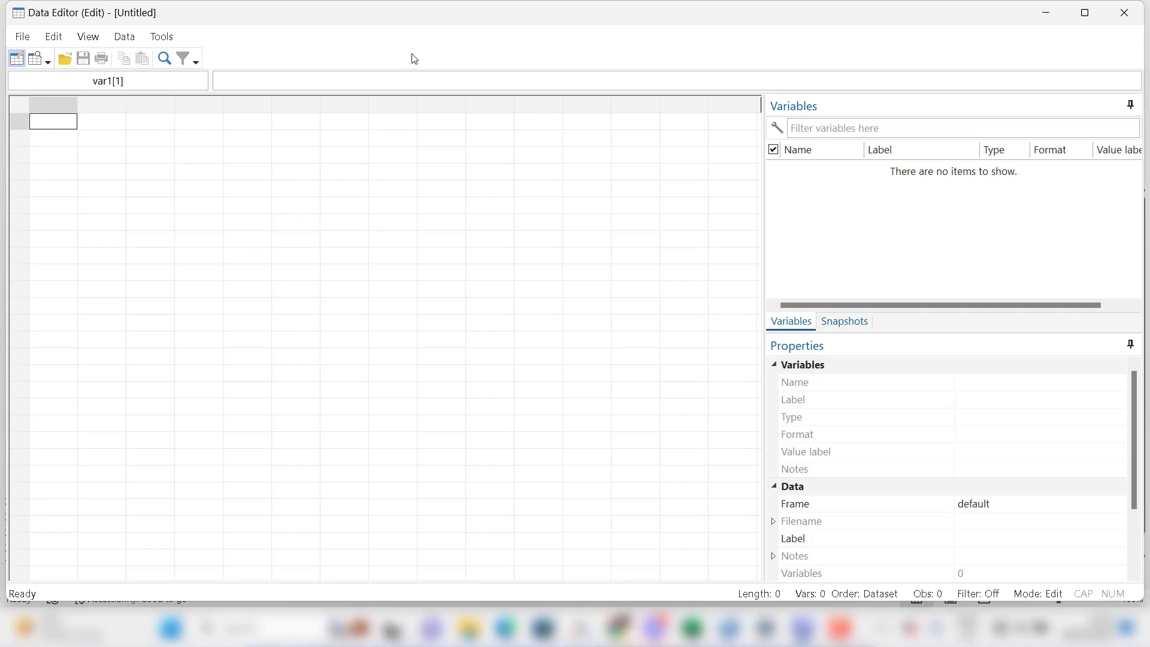
pyautogui.click(1128, 13)
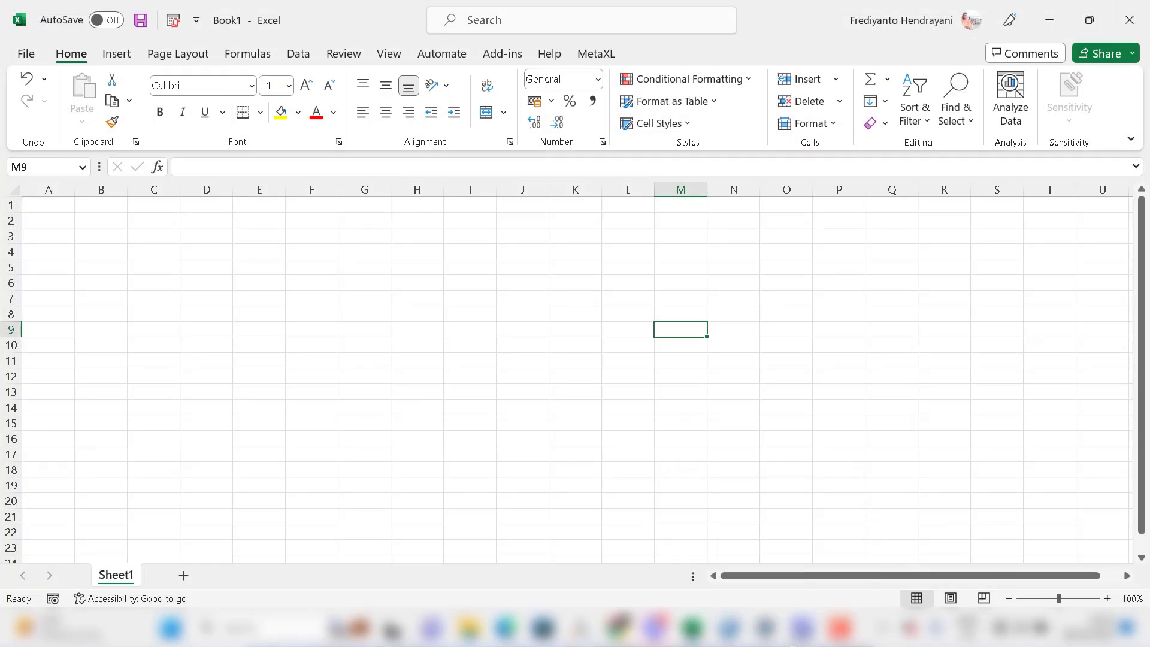
pyautogui.click(803, 628)
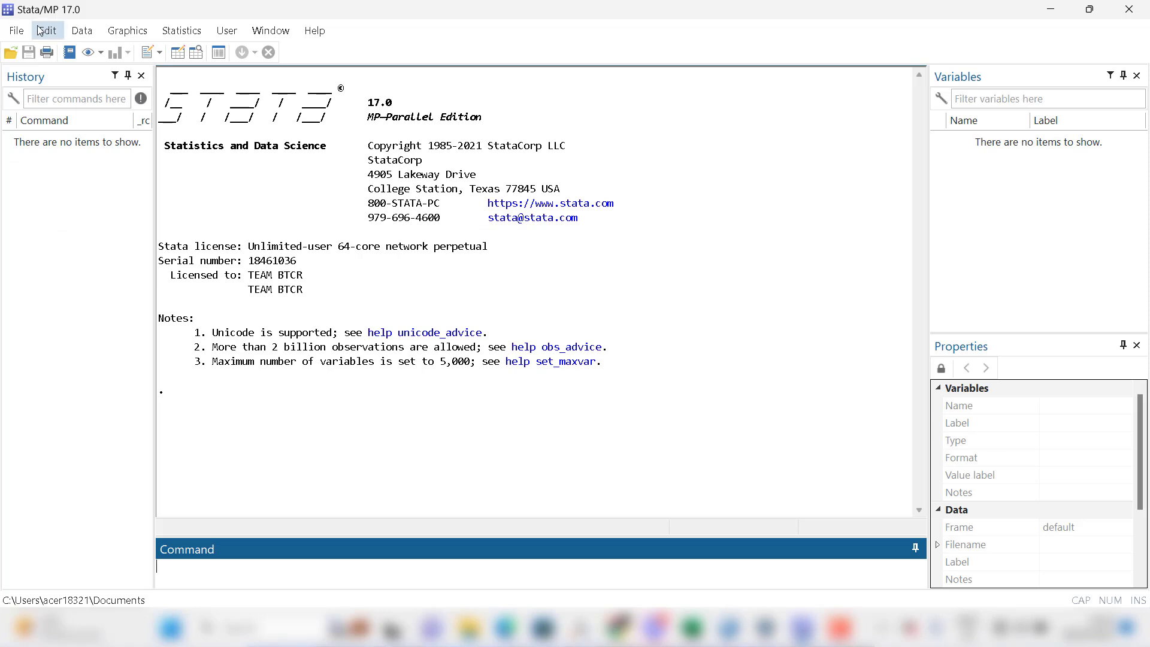
# Step: Import the CSV file whose name ends in "baru fix" from the Desktop as delimited text data, keeping the default import settings
pyautogui.click(15, 31)
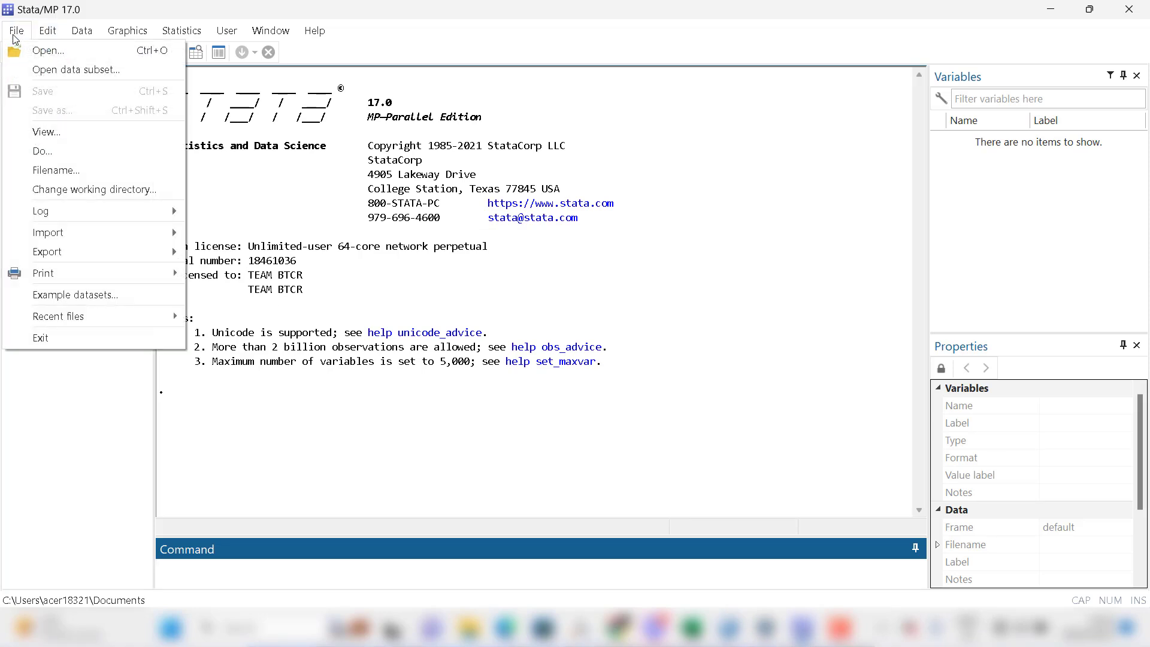
pyautogui.moveTo(70, 233)
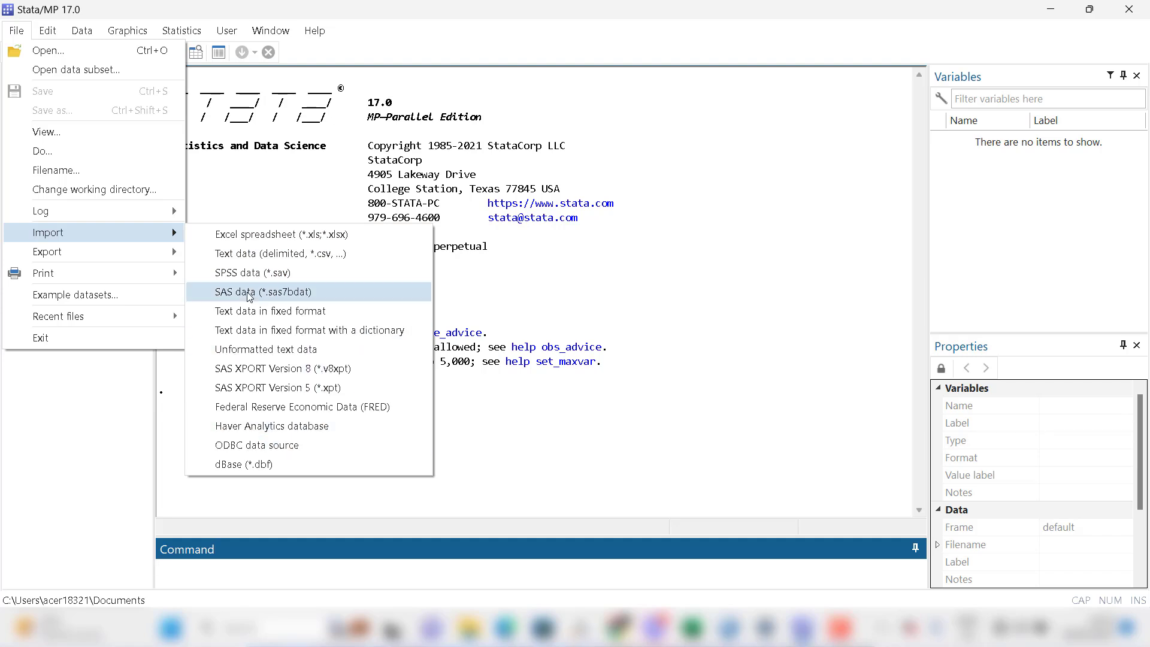
pyautogui.click(314, 261)
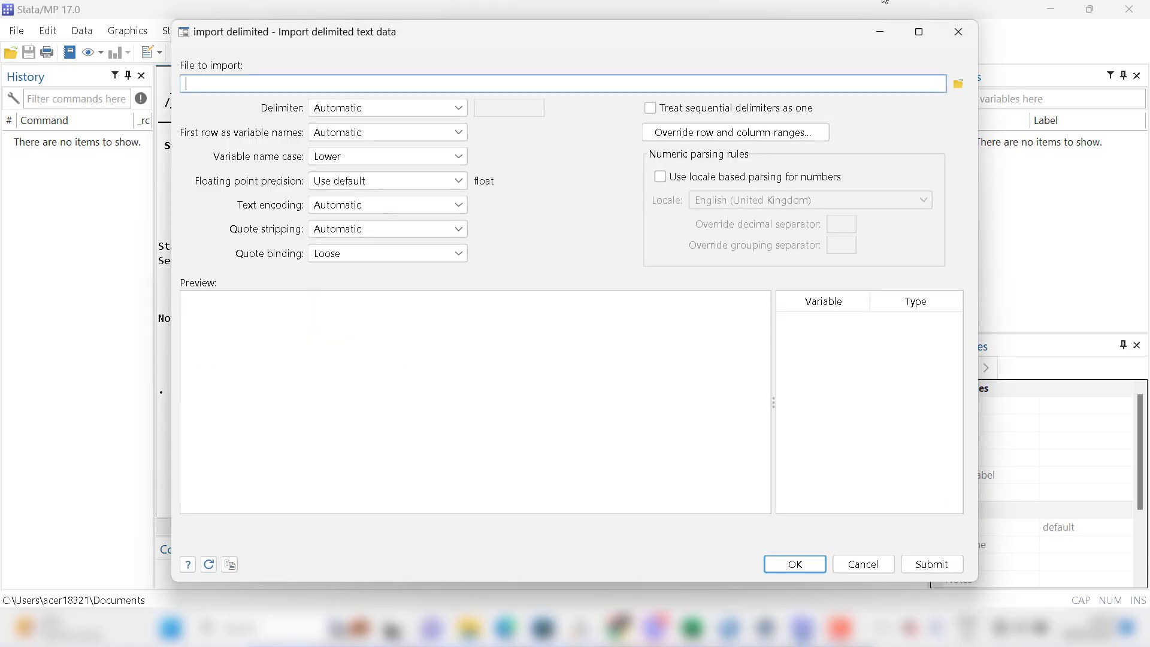
pyautogui.click(958, 85)
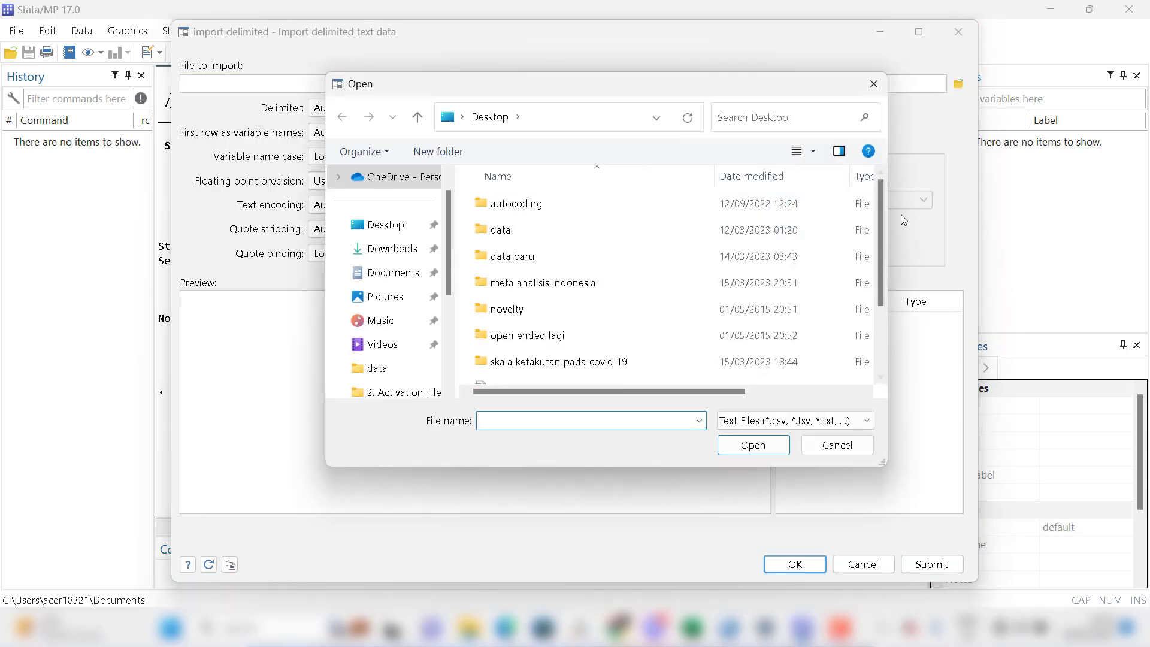
pyautogui.scroll(-2, 875, 205)
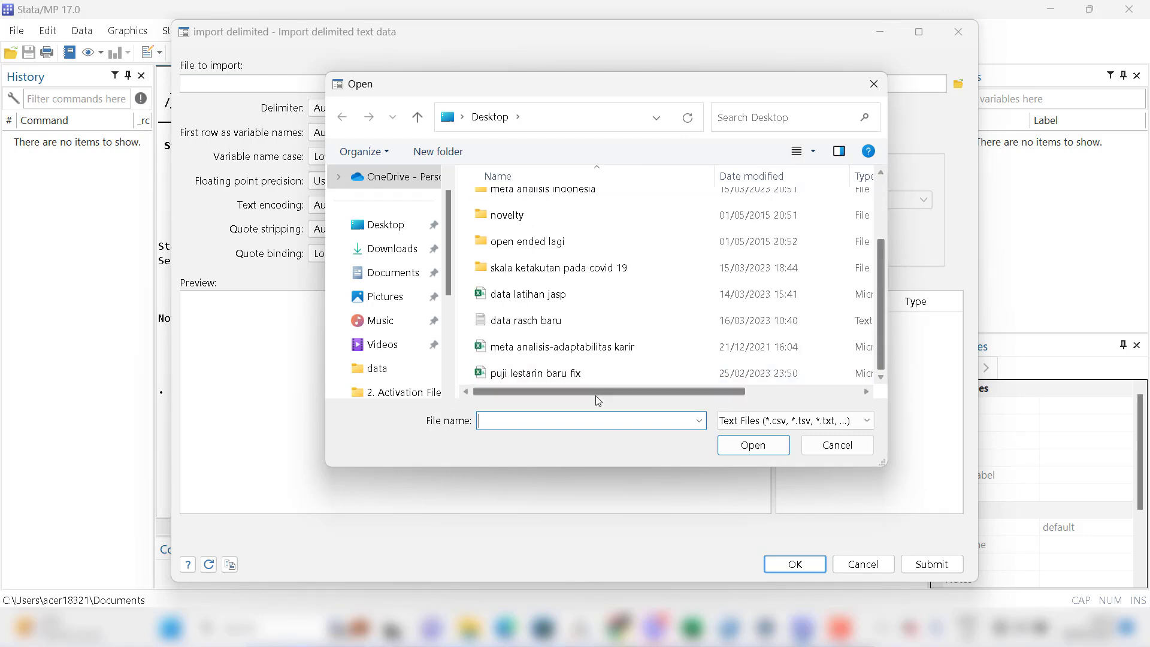
pyautogui.click(522, 378)
pyautogui.click(740, 454)
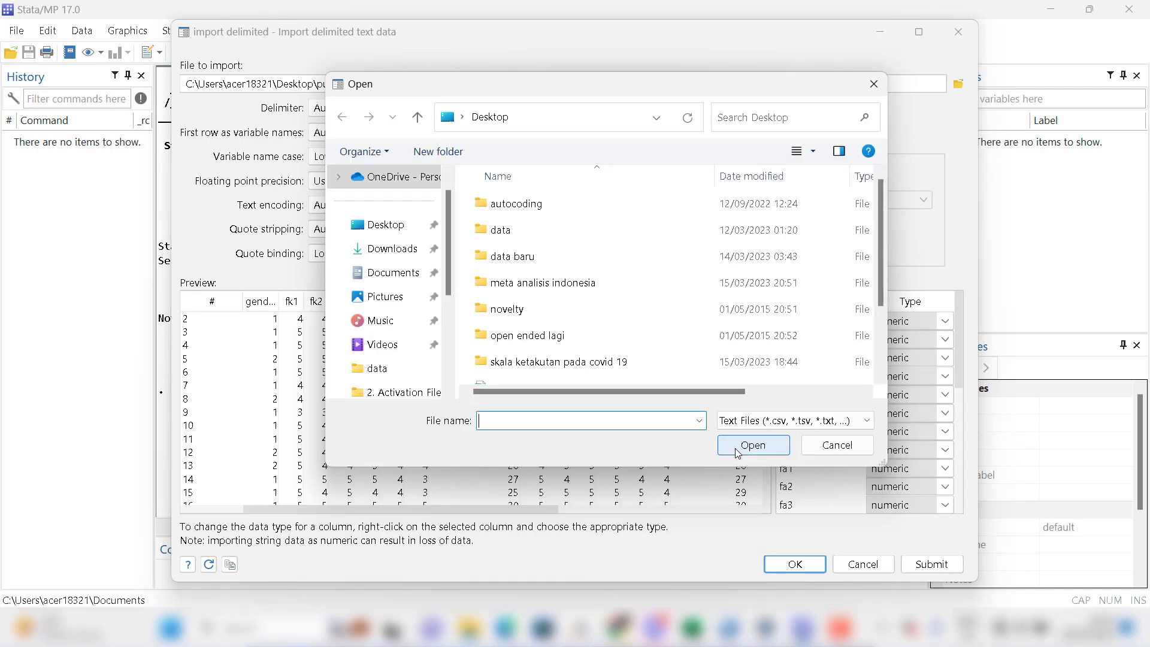
pyautogui.click(879, 82)
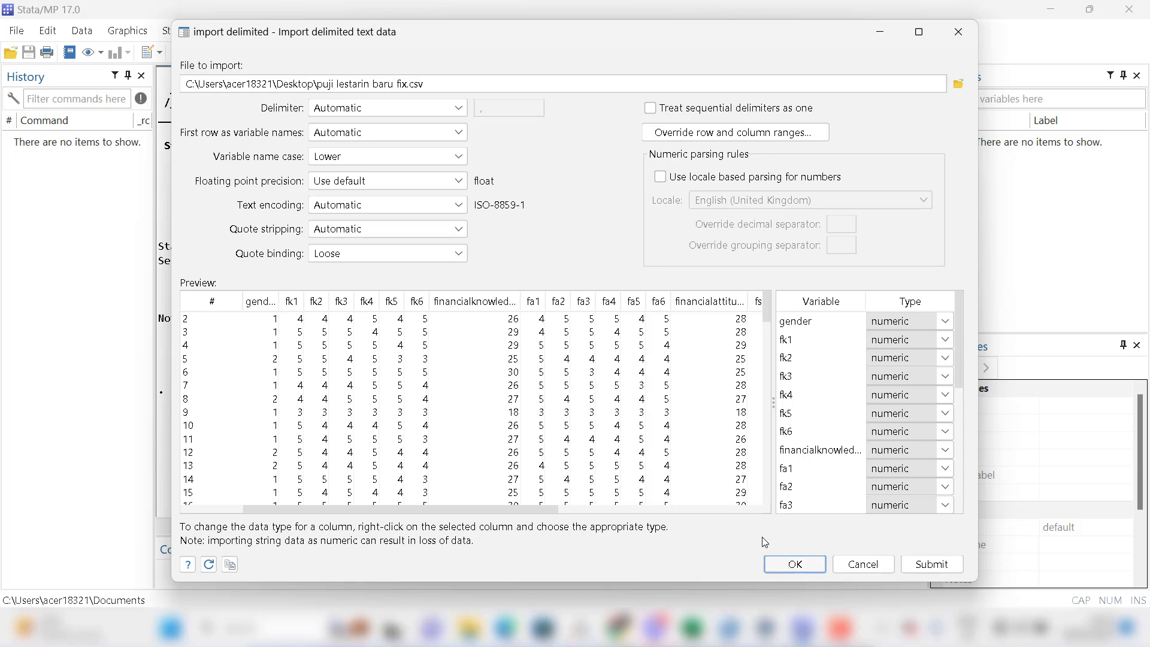
pyautogui.click(778, 565)
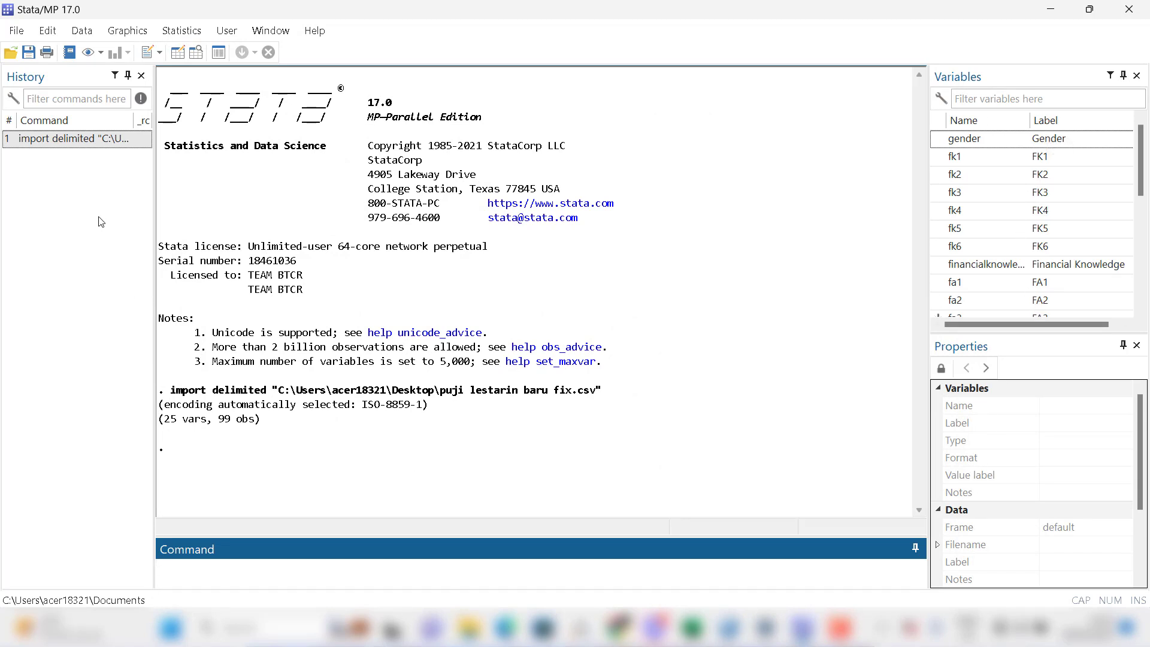
pyautogui.click(71, 251)
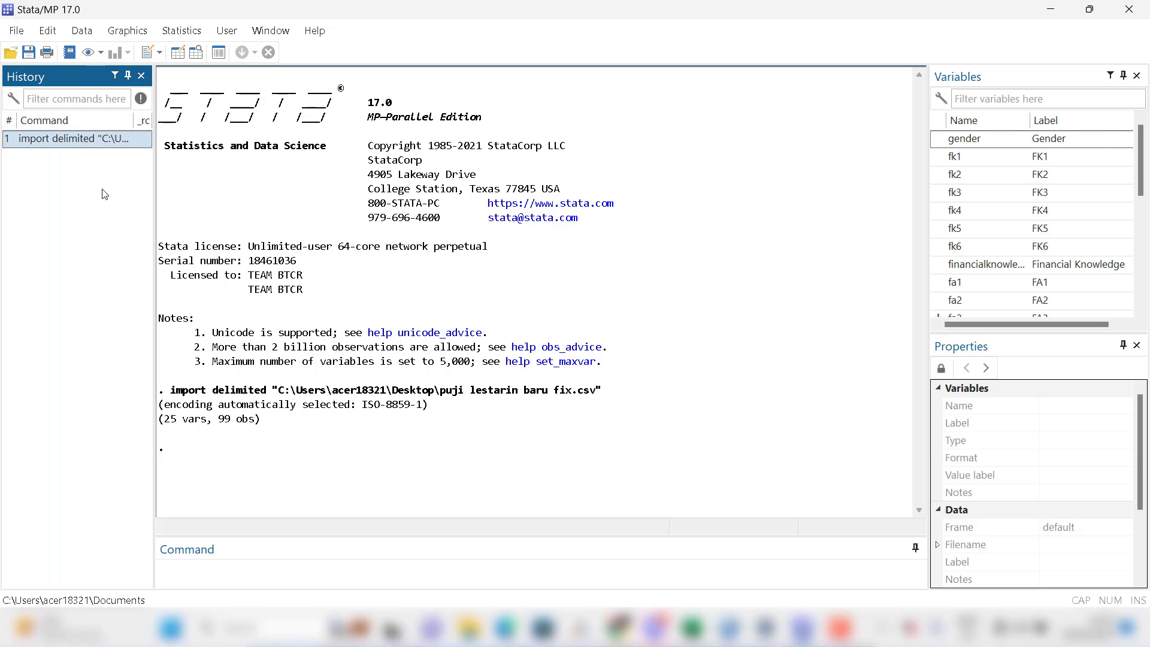
pyautogui.click(208, 578)
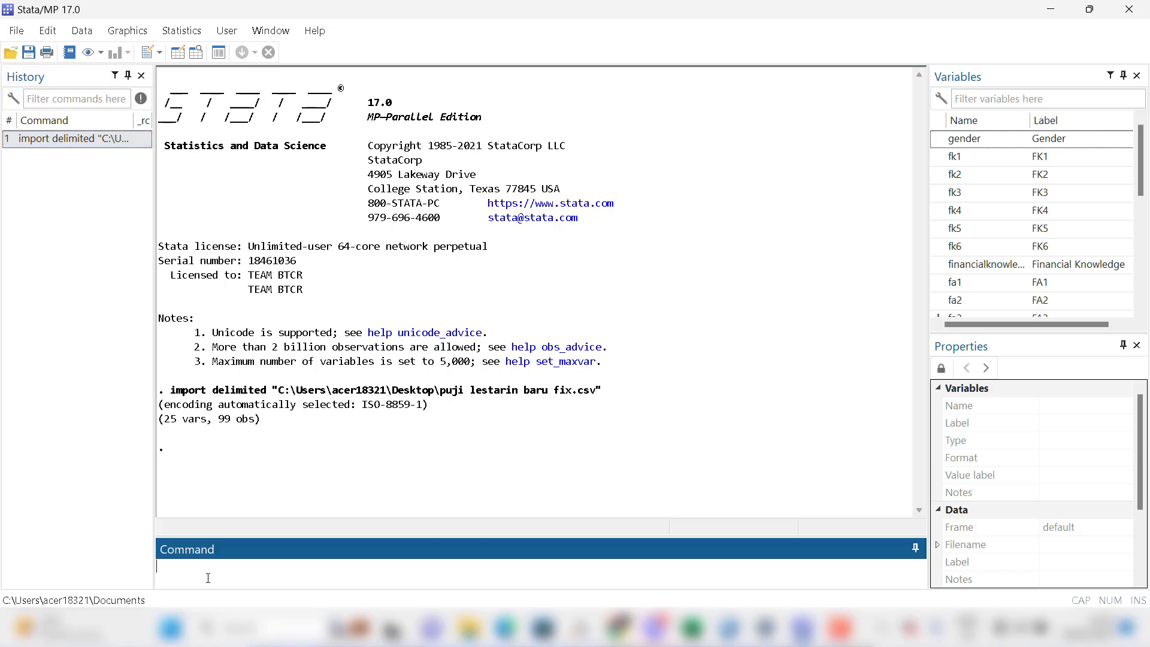
pyautogui.click(181, 32)
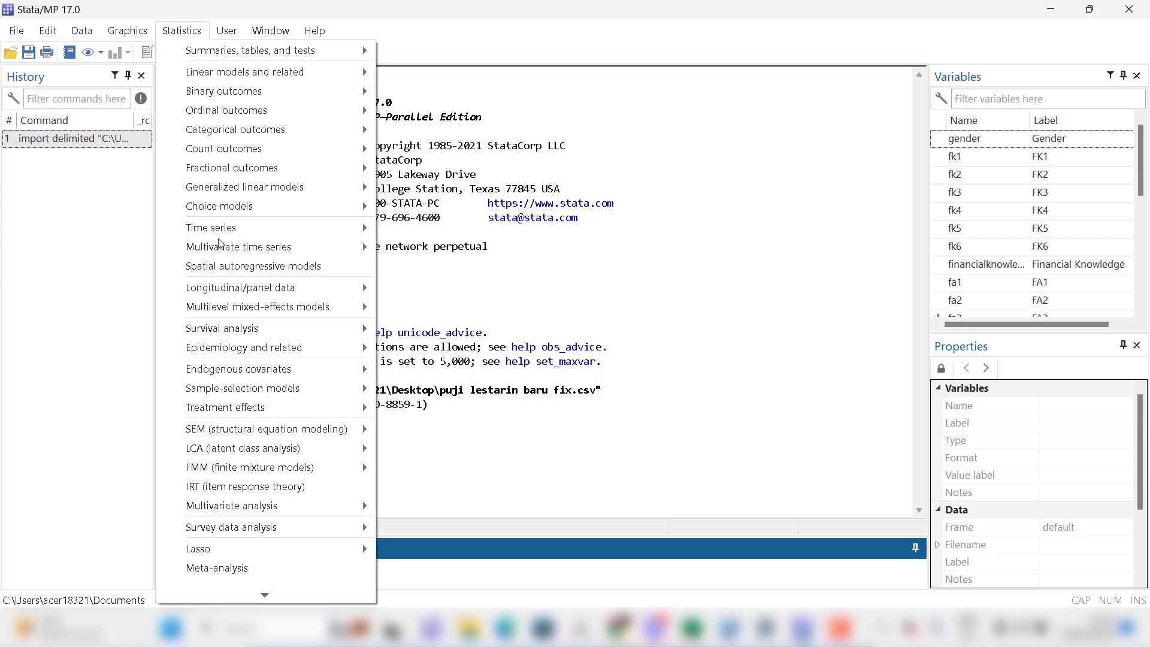
pyautogui.click(103, 224)
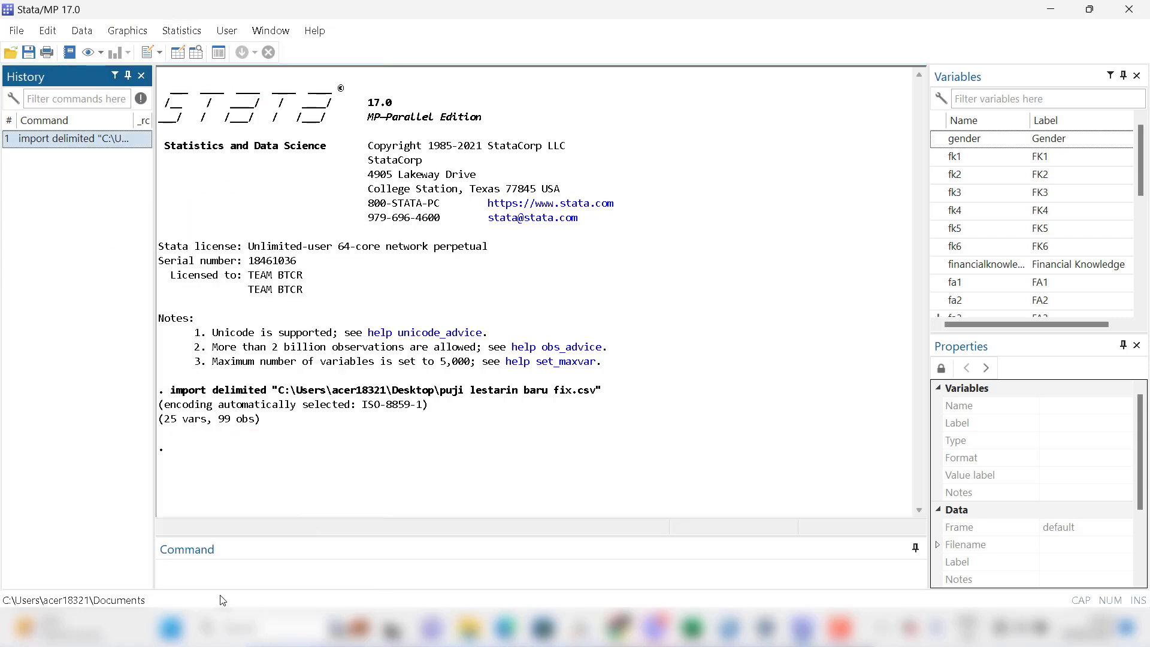
# Step: Run a Cronbach's alpha analysis with item statistics using the command "alpha fk1 fk2 fk3 fk4 fk5 fk6, item"
pyautogui.click(214, 570)
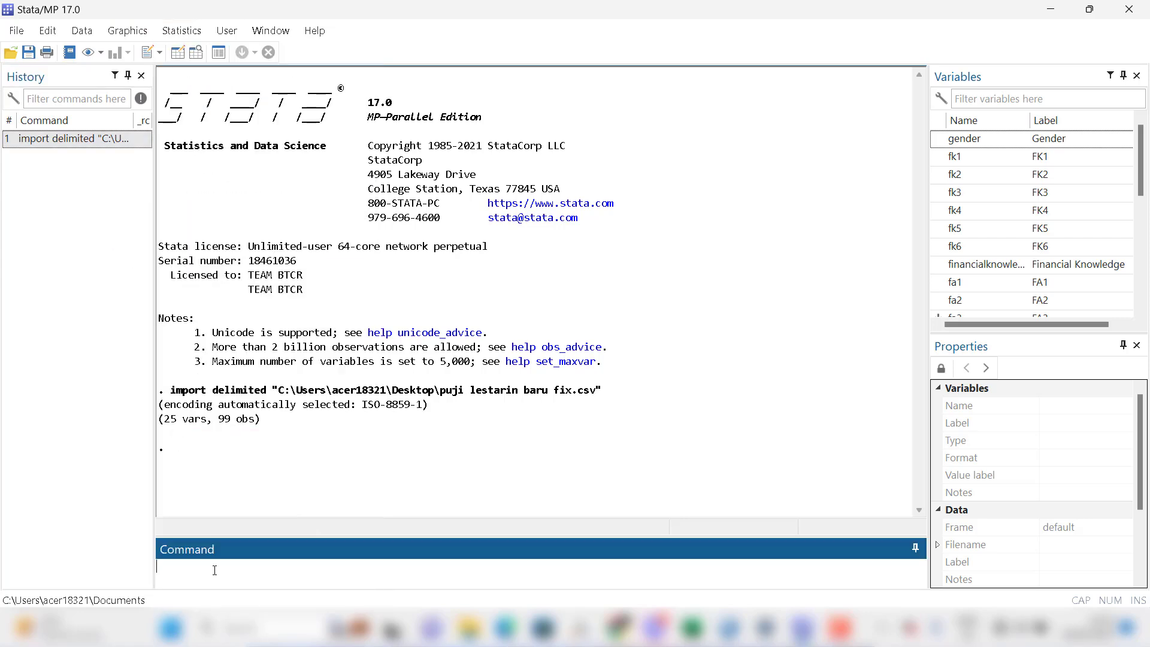
pyautogui.write('alpha')
pyautogui.write('fk1')
pyautogui.write('fk2 fk3 fk4 fk5 fk')
pyautogui.press('Return')
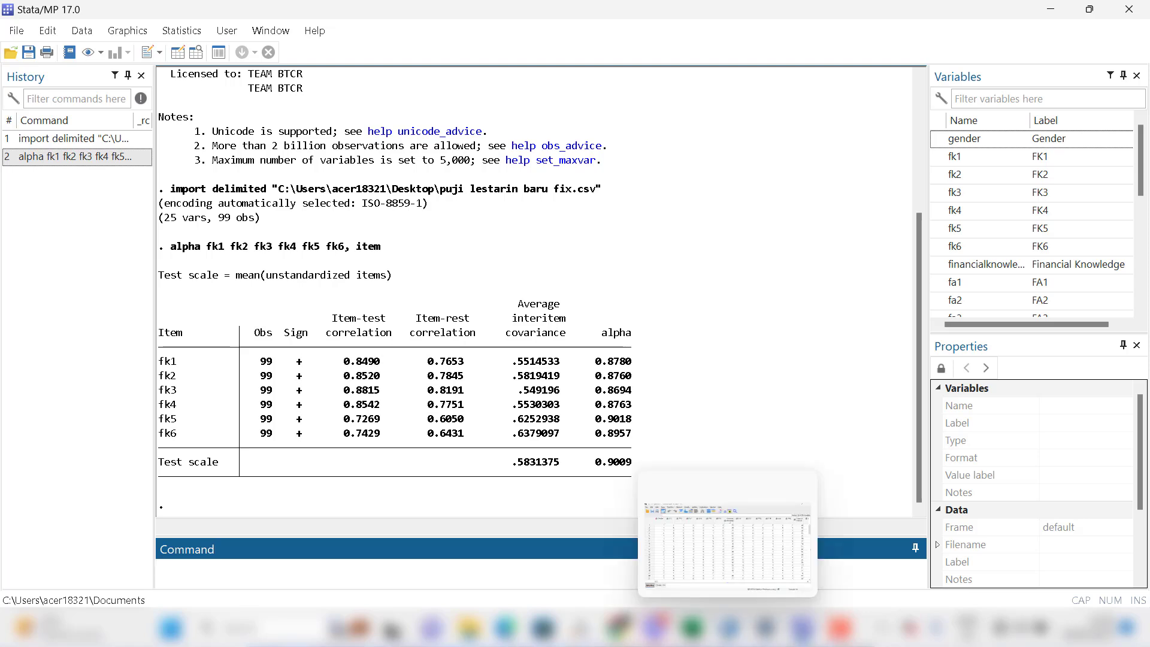
# Step: Switch to SPSS and run an Alpha reliability analysis on FK1 to FK6 with item, scale and scale-if-item-deleted descriptives
pyautogui.click(729, 628)
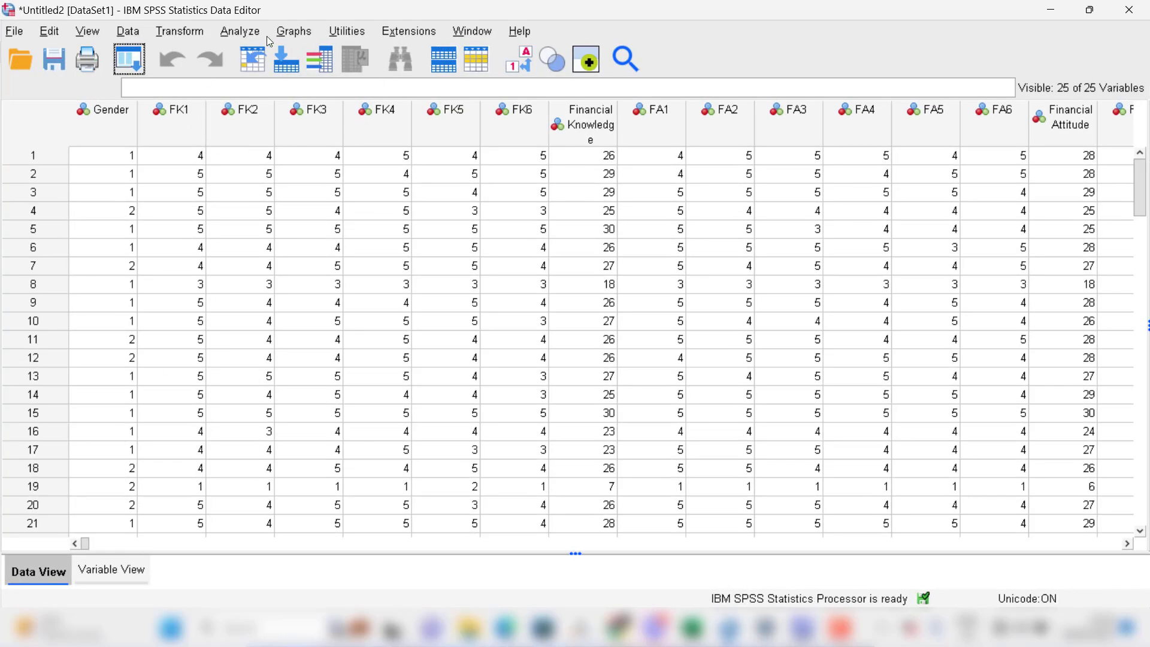
pyautogui.click(242, 32)
pyautogui.moveTo(259, 251)
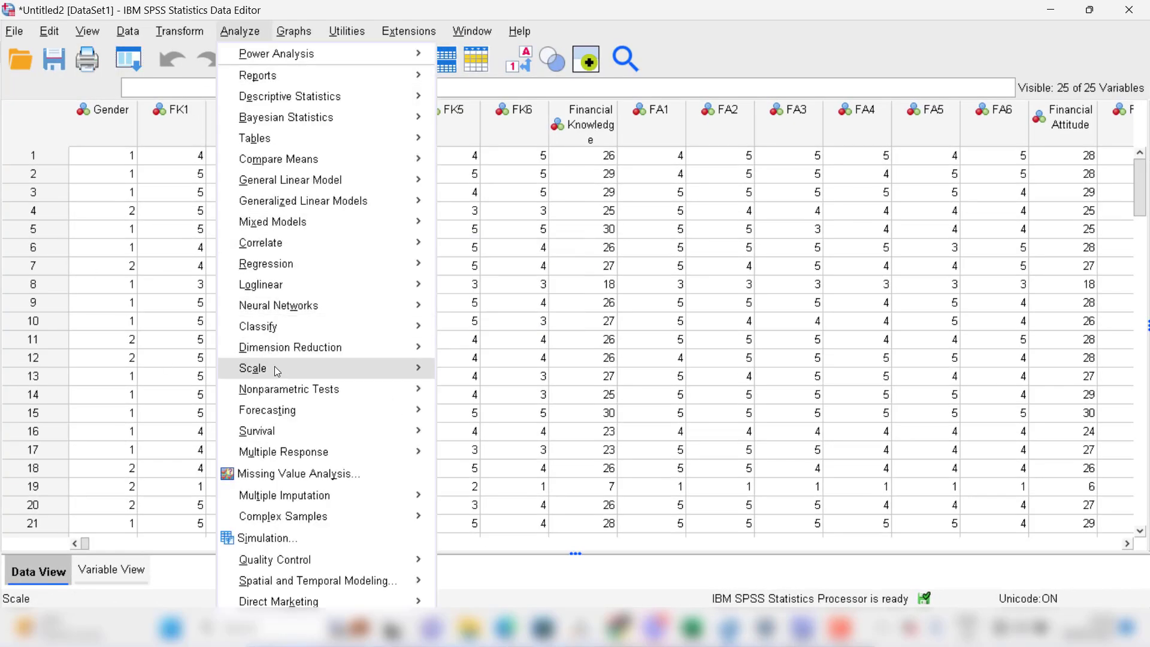
pyautogui.moveTo(419, 368)
pyautogui.click(479, 369)
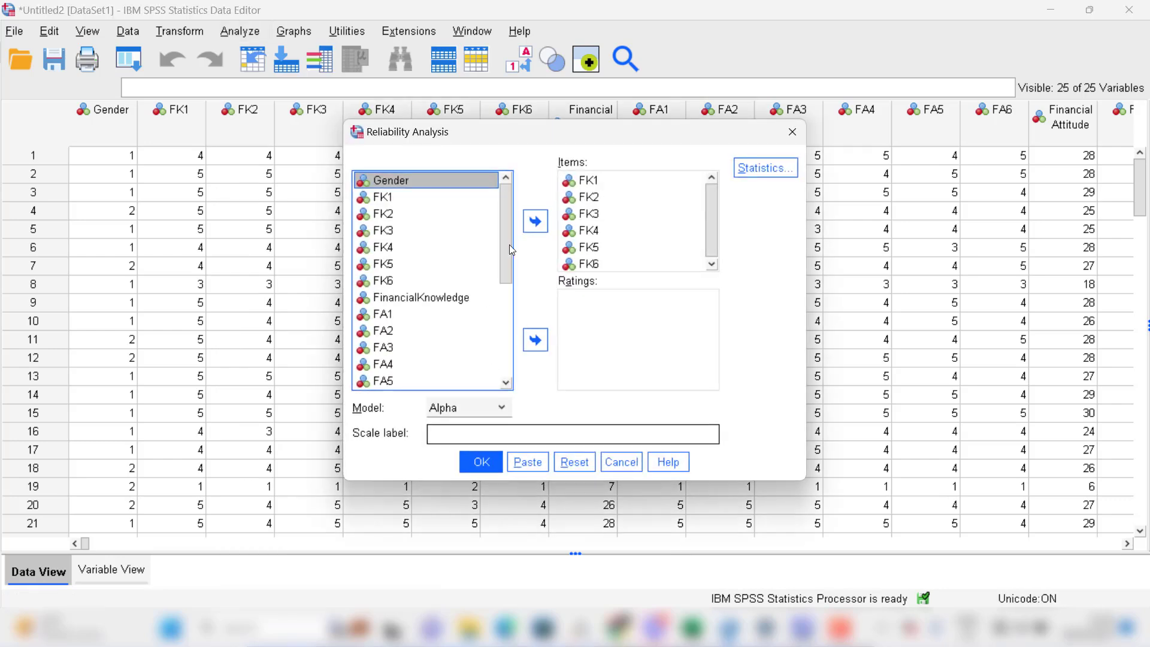
pyautogui.click(784, 167)
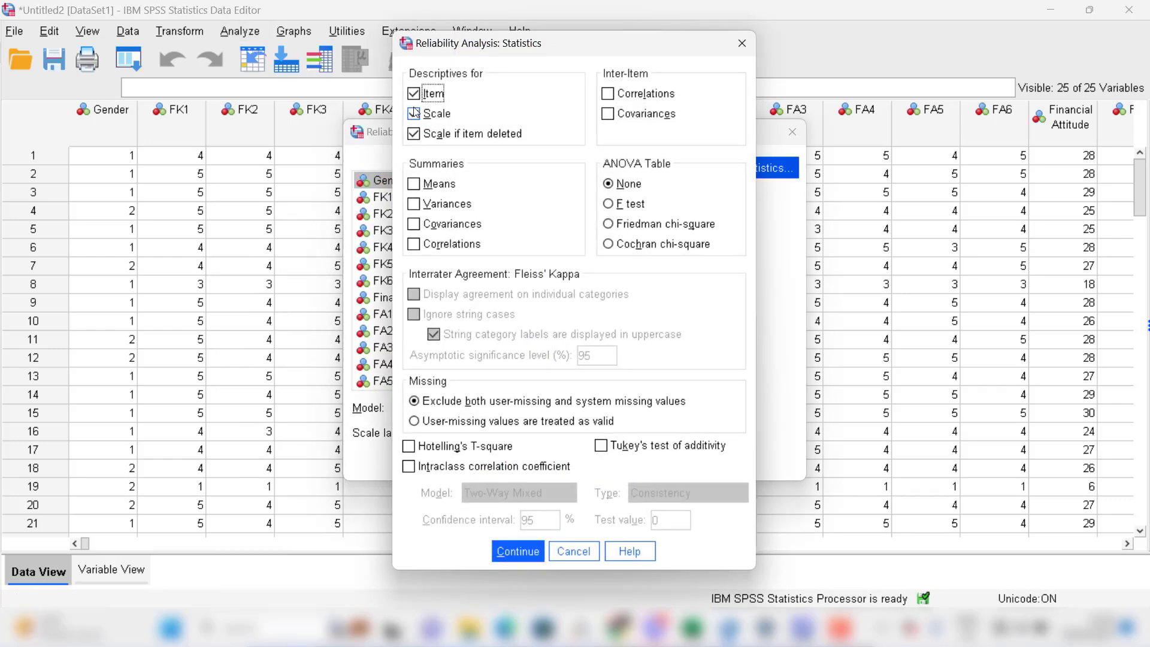
pyautogui.click(414, 113)
pyautogui.click(517, 551)
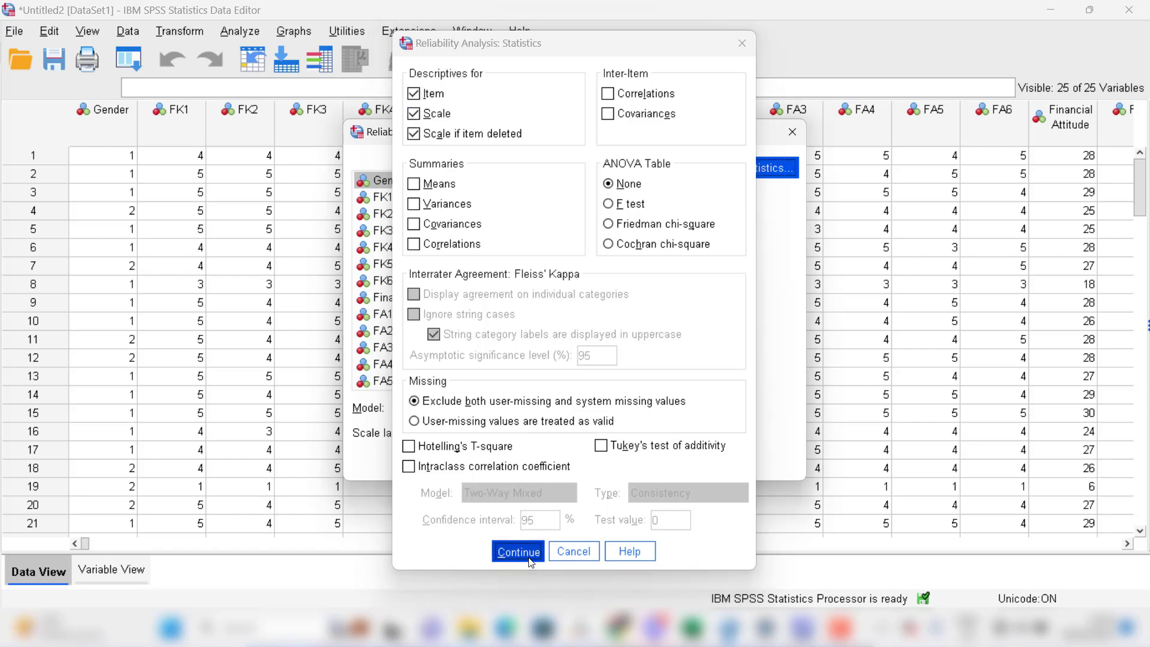
pyautogui.click(481, 462)
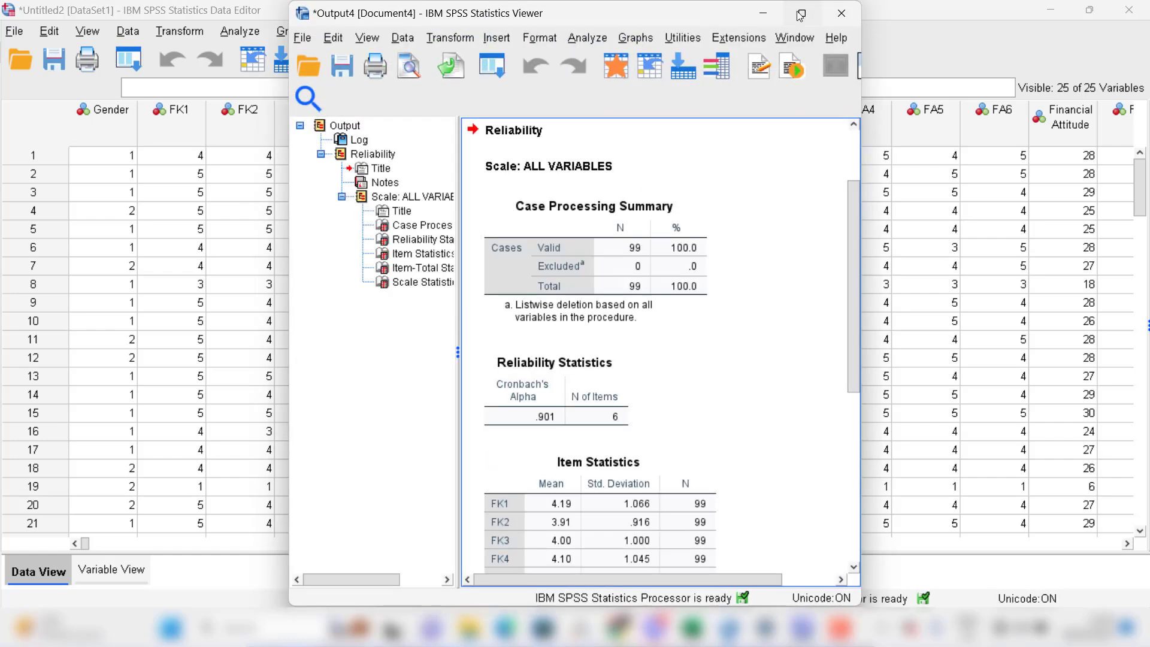
# Step: Maximize the SPSS output viewer and examine the reliability, item, item-total and scale statistics tables
pyautogui.click(802, 13)
pyautogui.scroll(-5, 1145, 167)
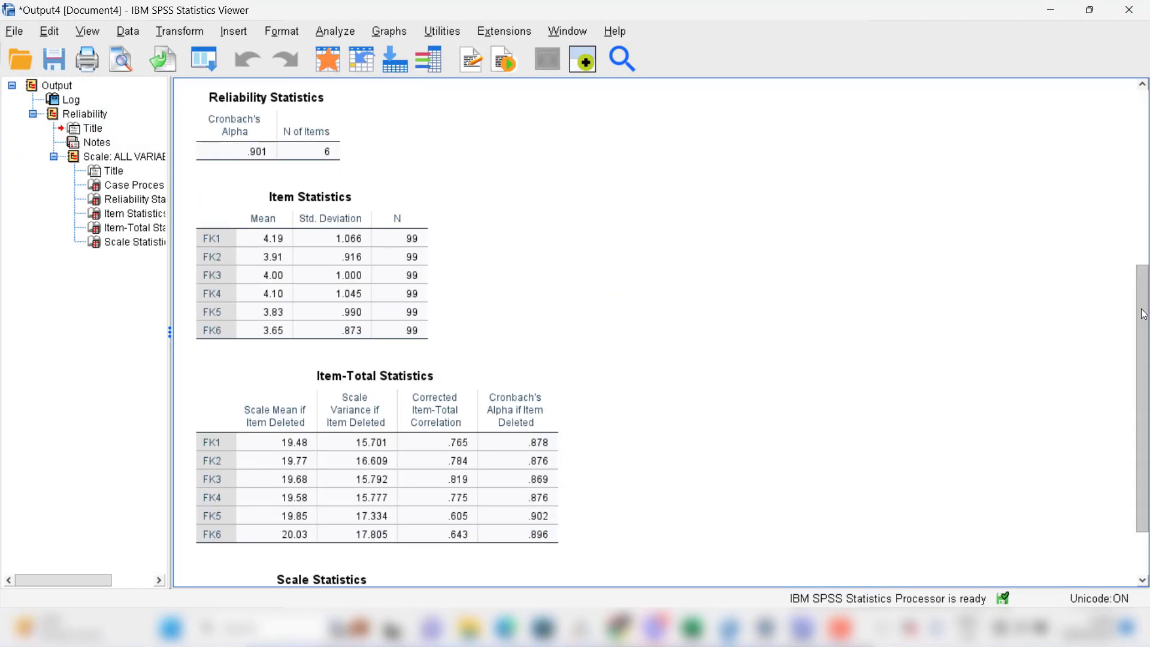
pyautogui.click(482, 299)
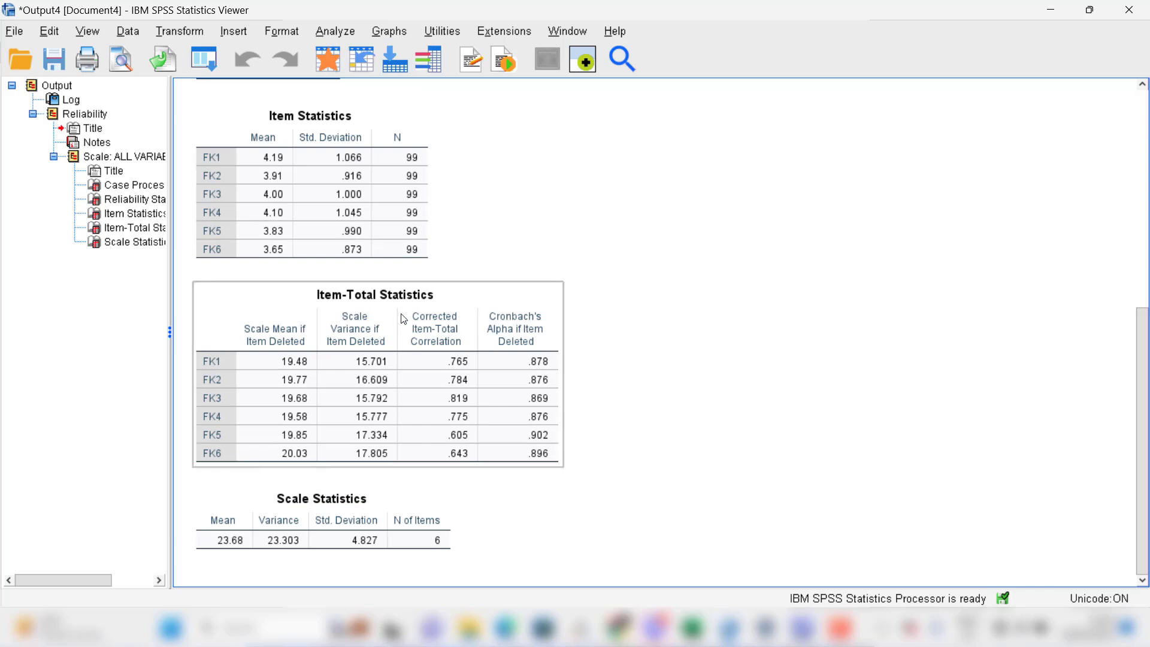
pyautogui.click(687, 354)
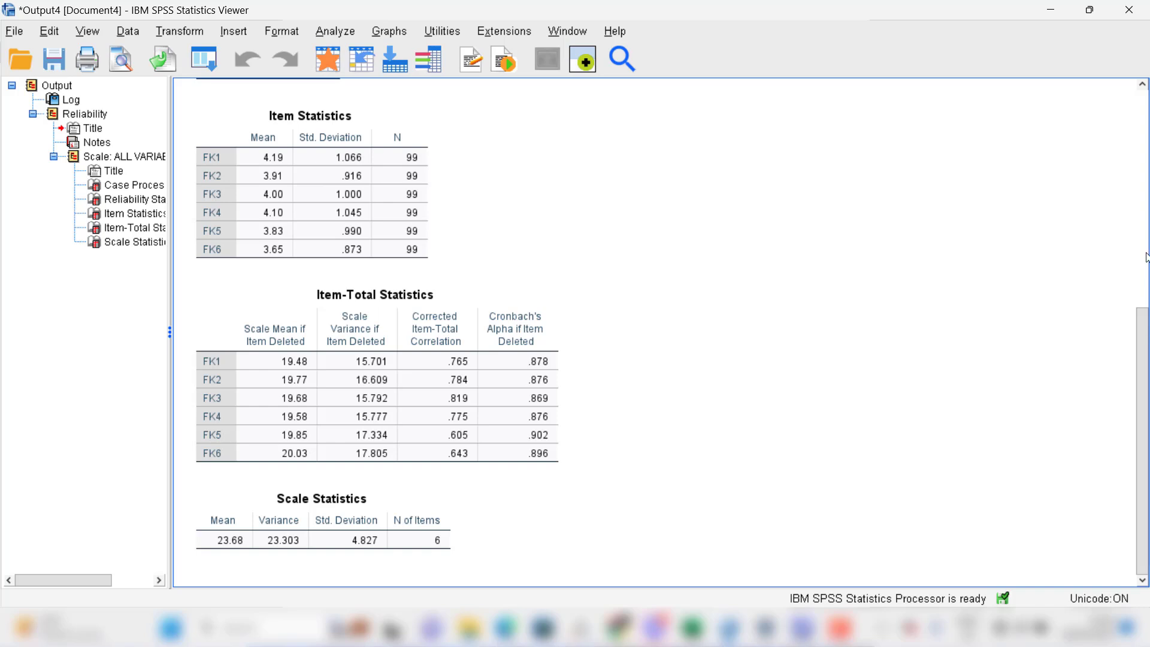
pyautogui.scroll(5, 1146, 257)
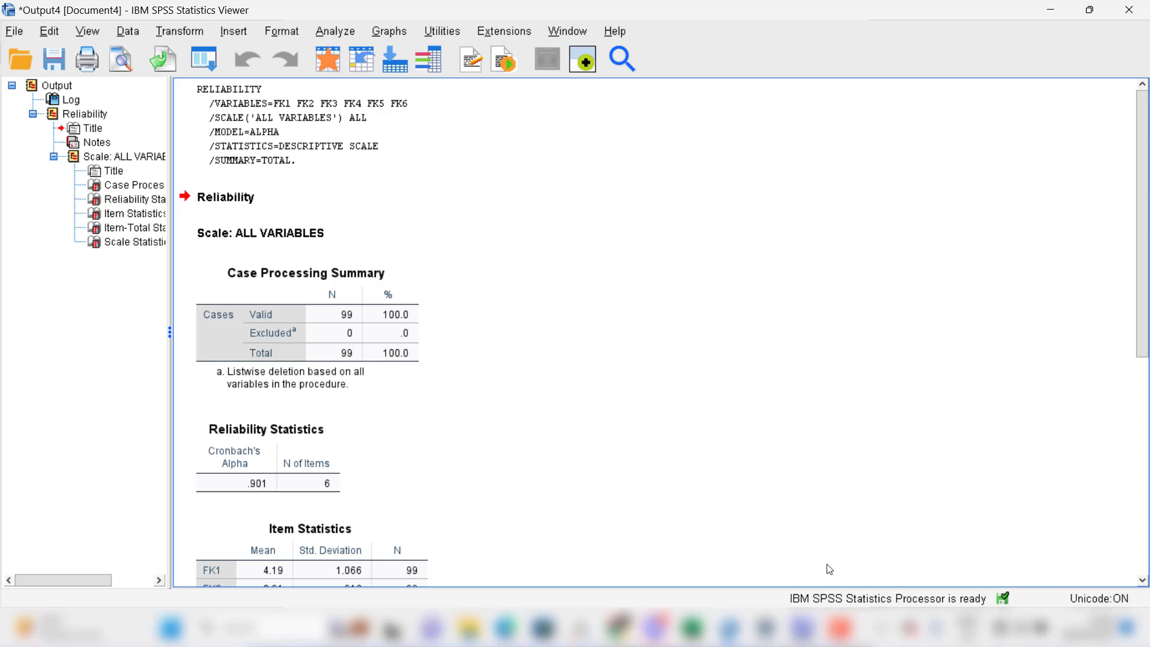
# Step: Compare Stata's alpha table with the SPSS reliability and item-total statistics, ending back in the Stata window
pyautogui.moveTo(804, 642)
pyautogui.click(722, 516)
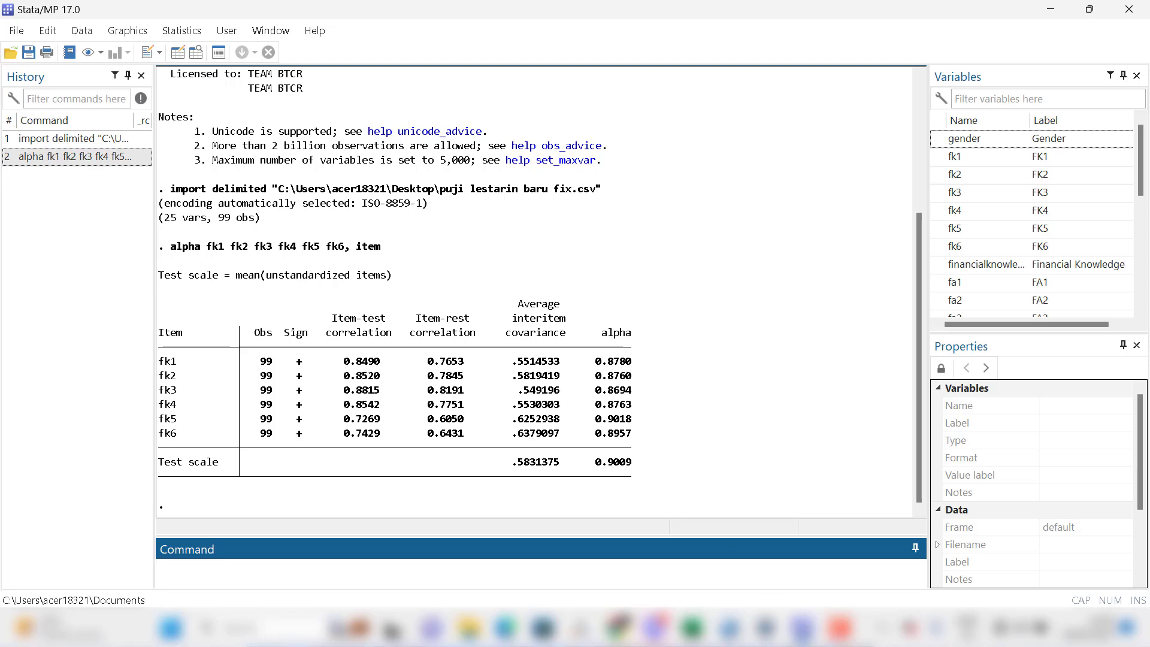
pyautogui.click(729, 627)
pyautogui.click(770, 543)
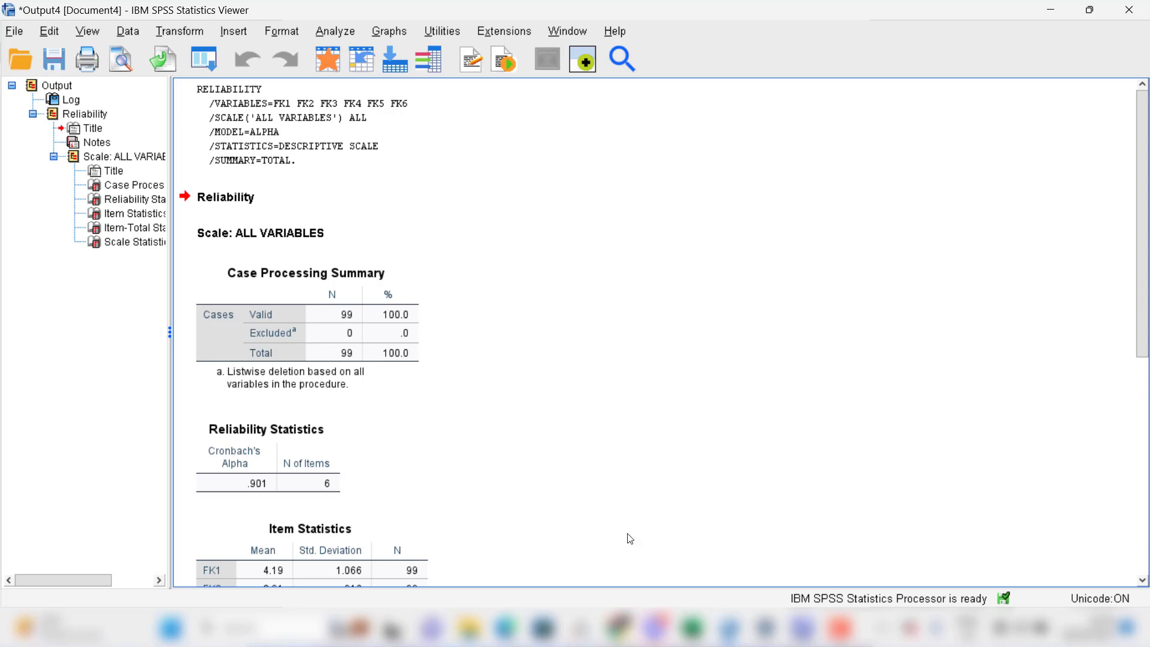
pyautogui.click(803, 628)
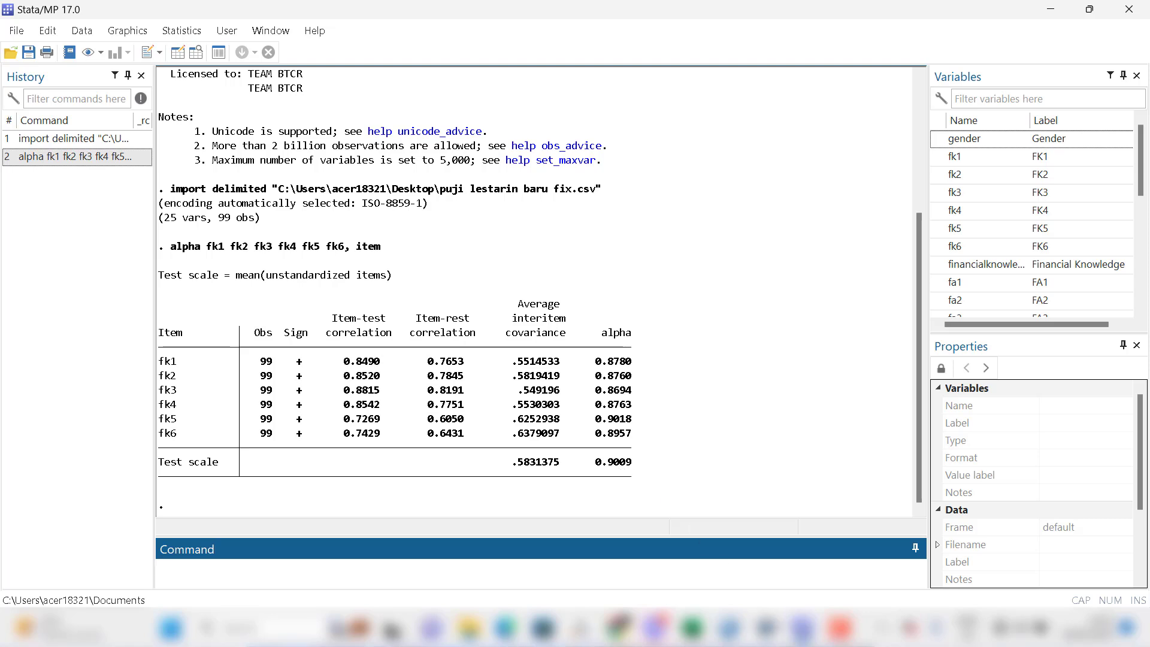
pyautogui.moveTo(730, 629)
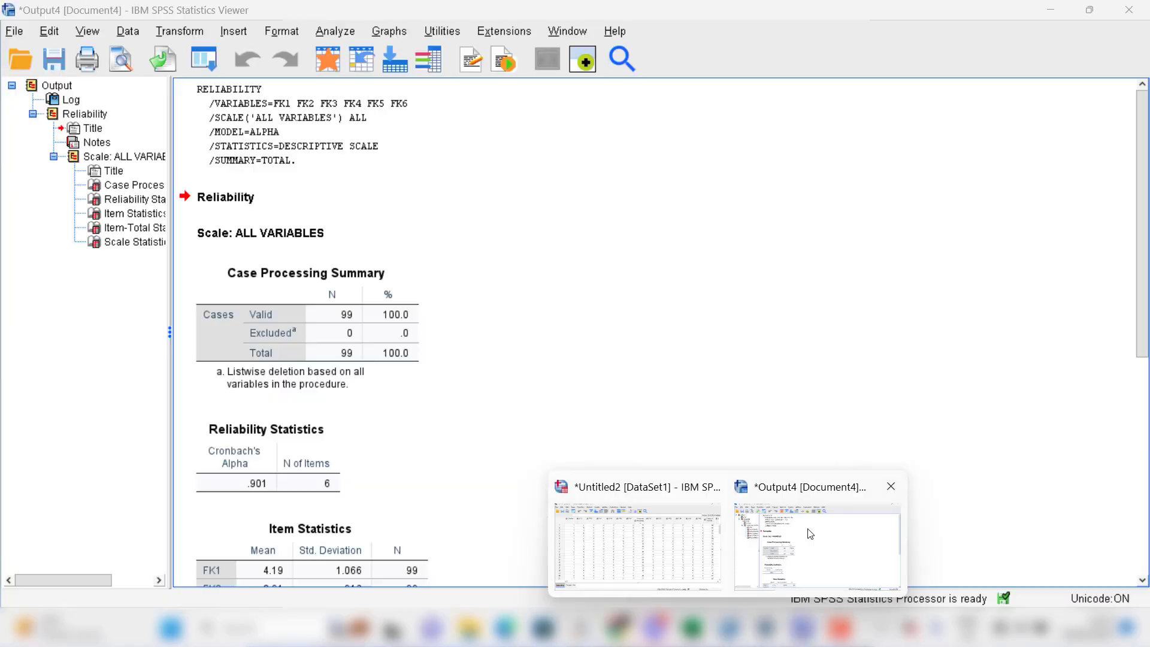
pyautogui.click(783, 562)
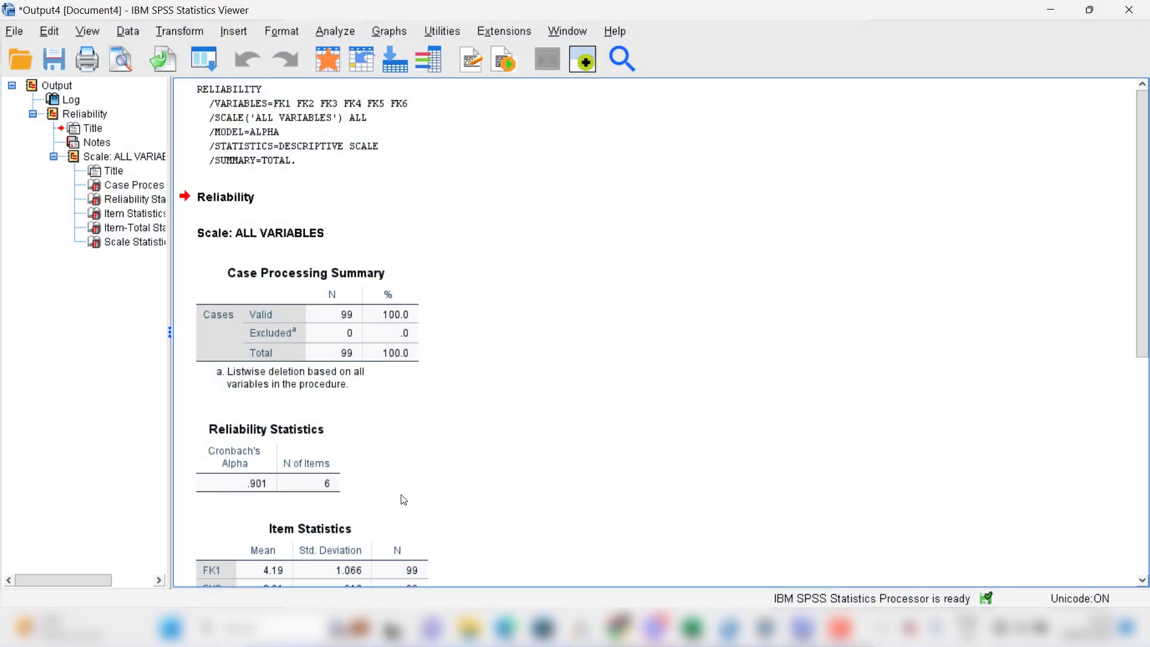
pyautogui.scroll(-6, 1142, 322)
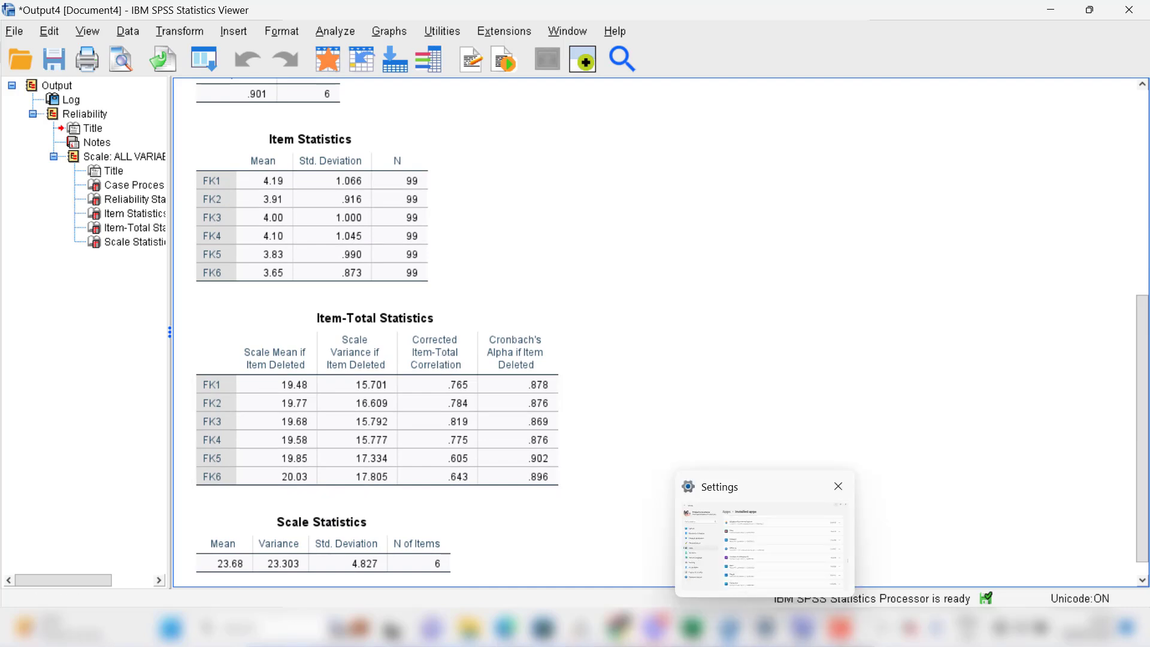
pyautogui.click(802, 628)
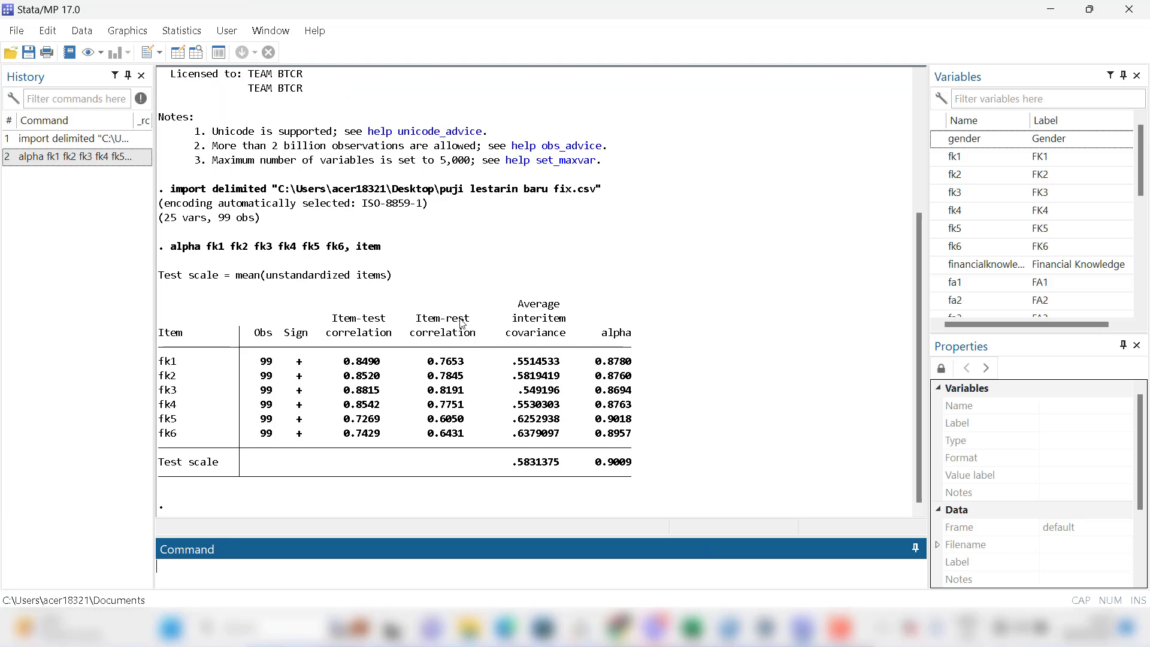
# Step: Place Stata beside the SPSS output and shrink Stata's History and Variables panes until the full alpha table fits
pyautogui.press('super+Right')
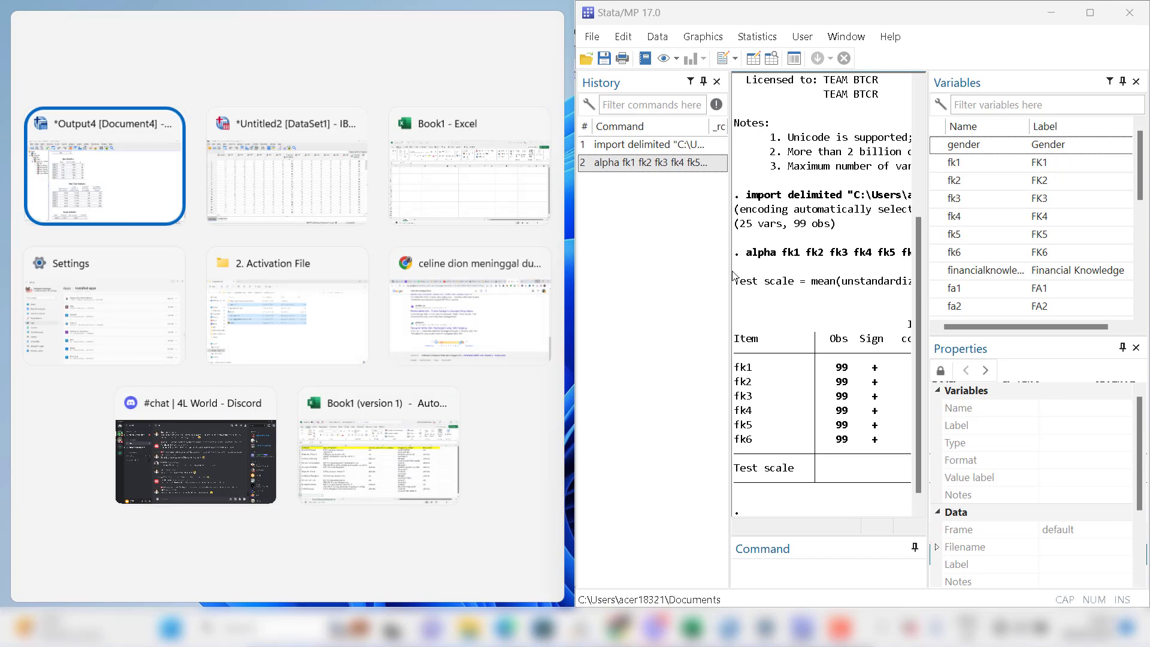
pyautogui.moveTo(730, 275); pyautogui.dragTo(574, 273)
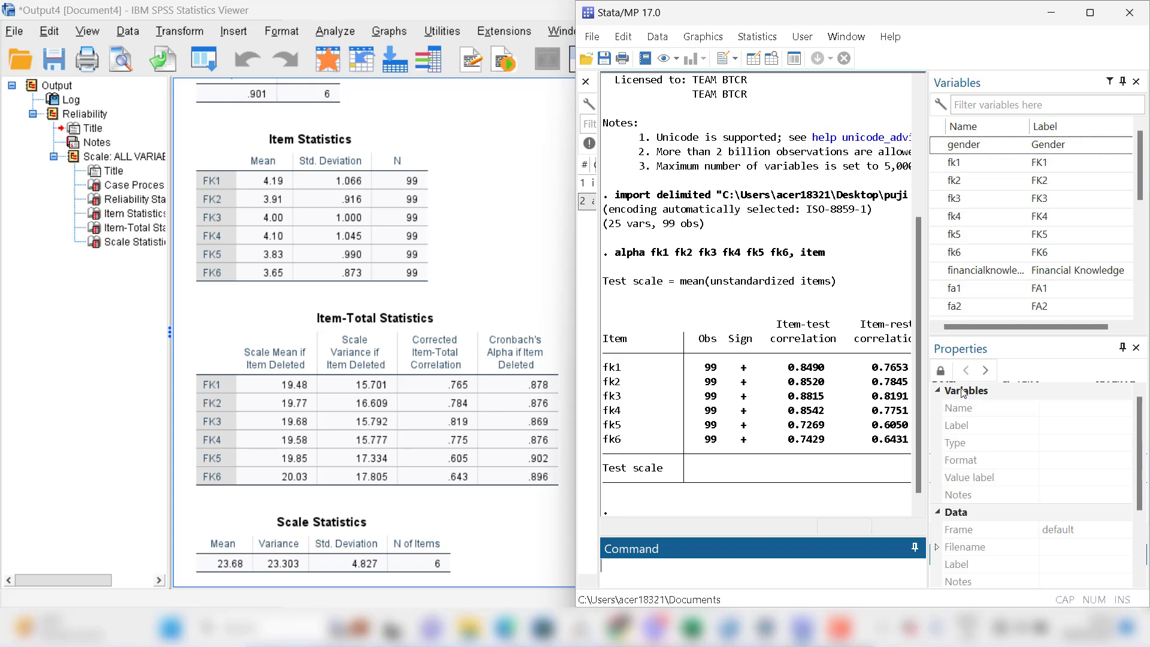
pyautogui.moveTo(927, 375); pyautogui.dragTo(1001, 376)
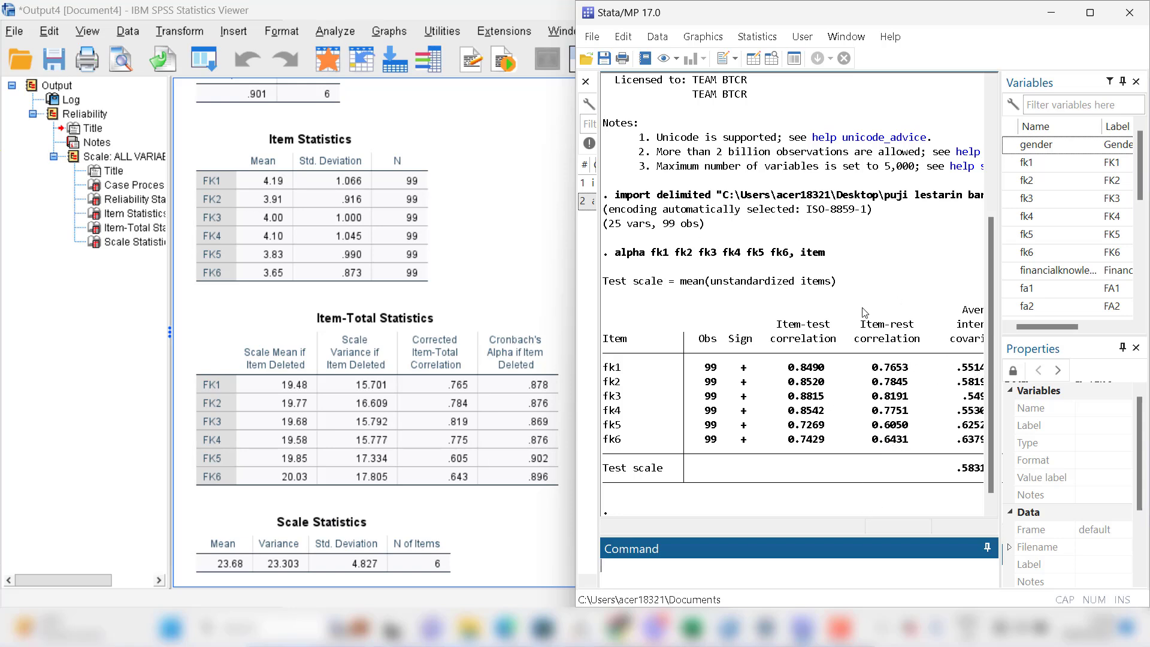
pyautogui.moveTo(1002, 326); pyautogui.dragTo(1146, 324)
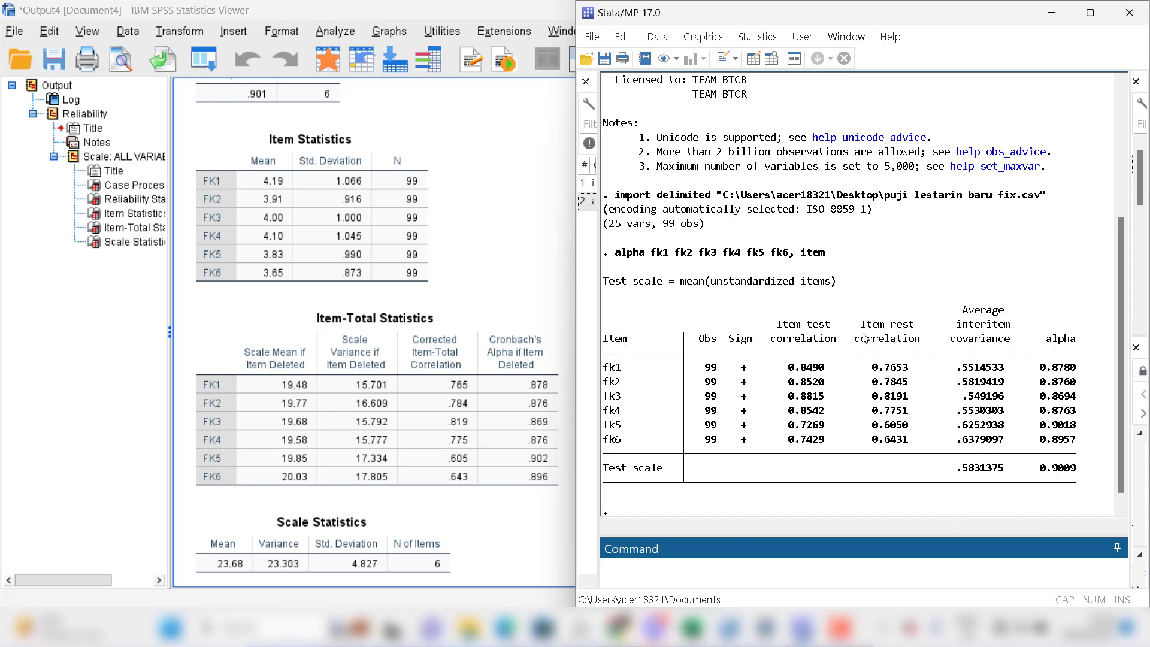
pyautogui.click(422, 346)
# Step: Maximize the Stata window and widen the History pane so its commands can be read
pyautogui.click(1090, 13)
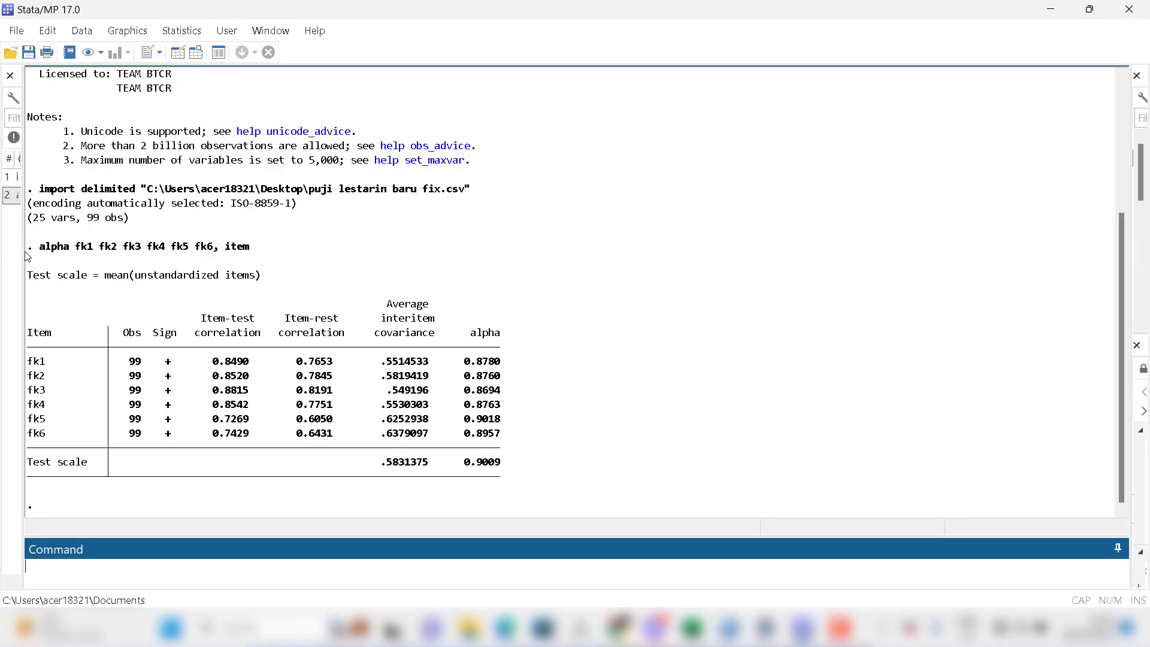
pyautogui.moveTo(22, 251); pyautogui.dragTo(120, 256)
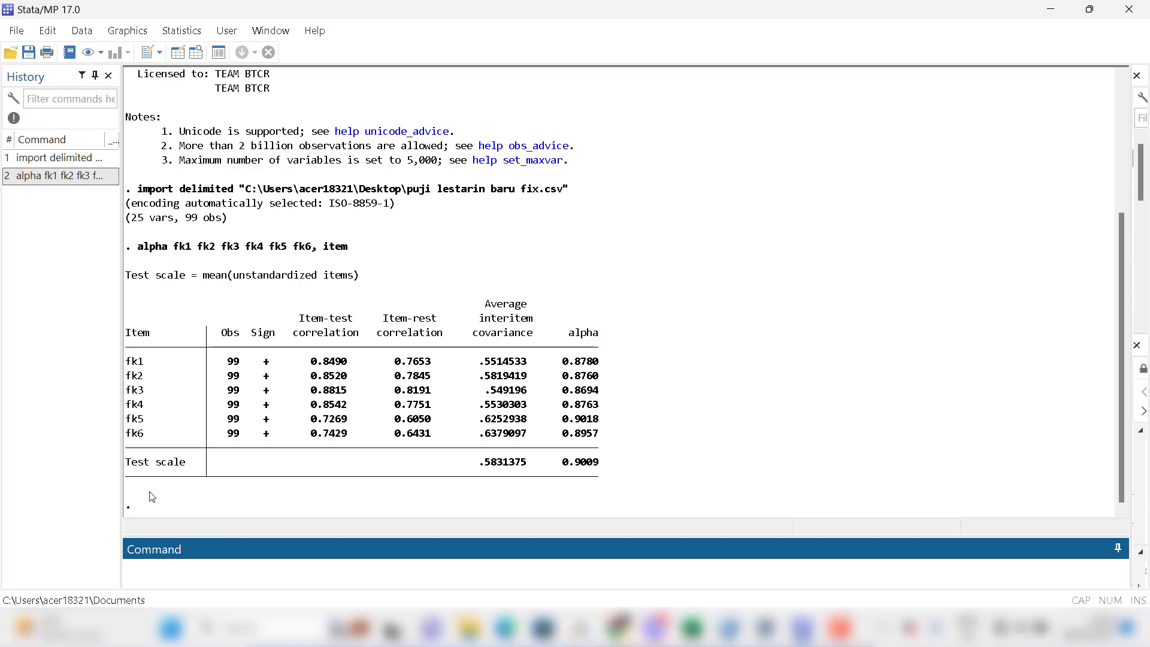
# Step: Run Cronbach's alpha through its dialog on fk1 to fk6 with item-test and item-rest correlations displayed
pyautogui.click(173, 31)
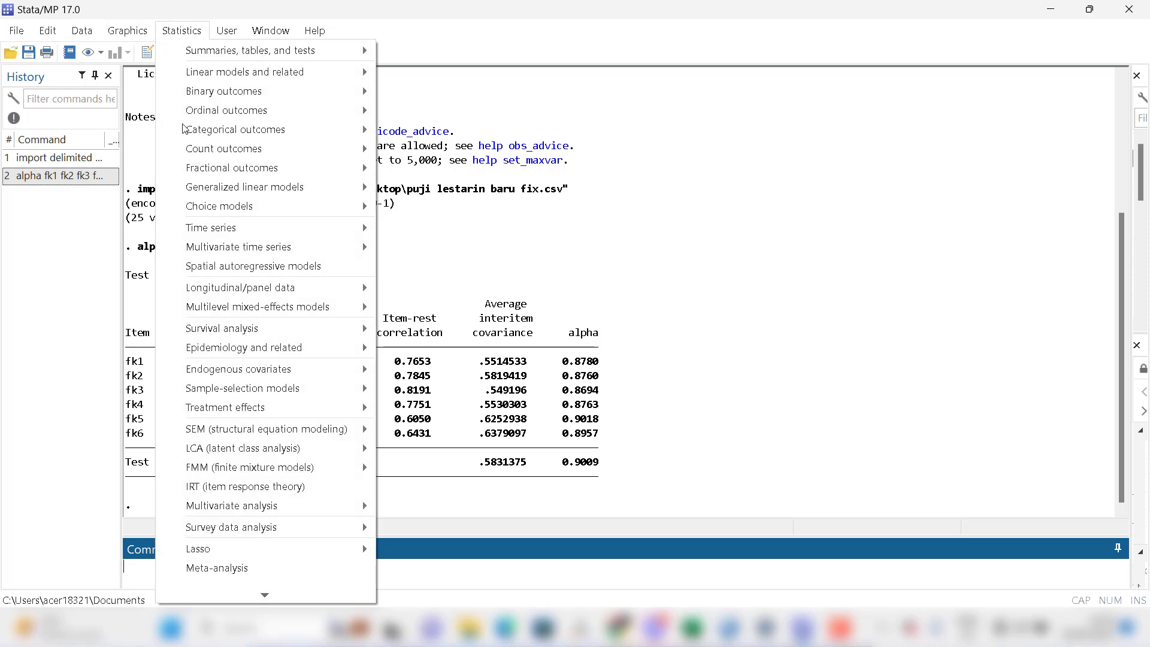
pyautogui.moveTo(225, 505)
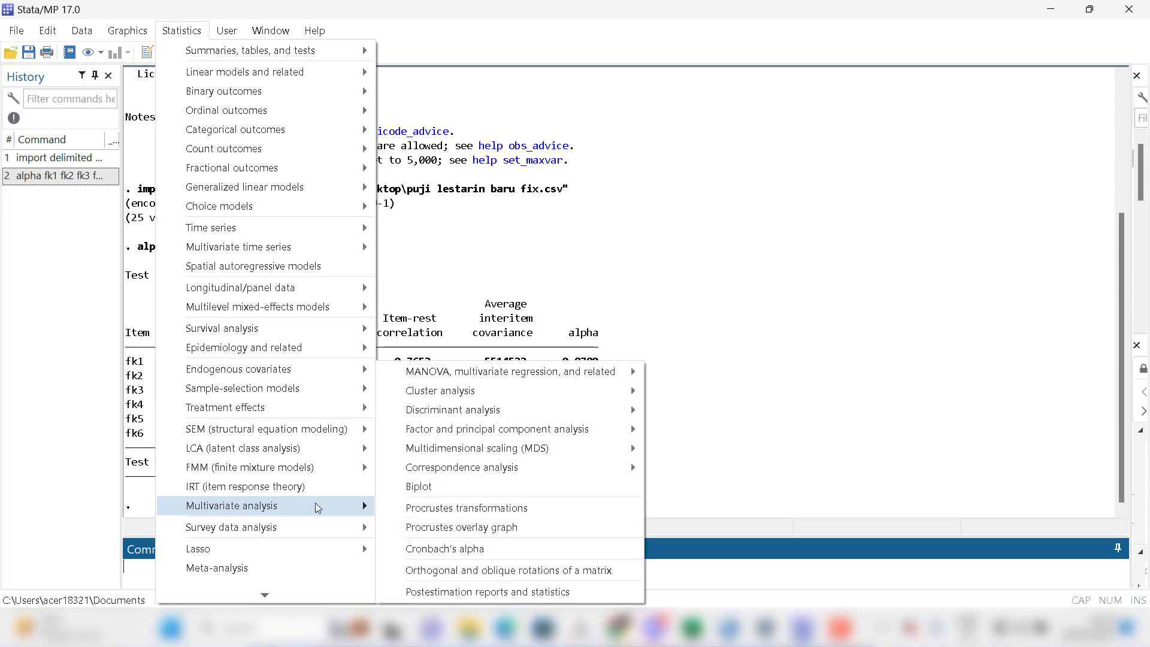
pyautogui.click(503, 553)
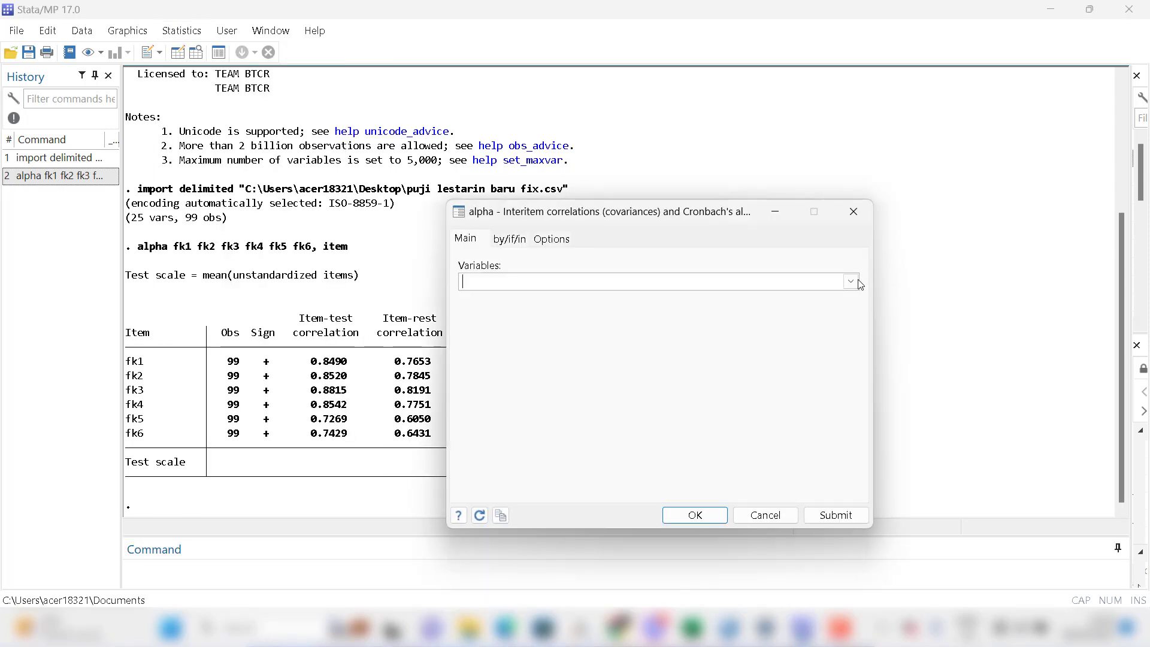
pyautogui.click(850, 281)
pyautogui.click(465, 313)
pyautogui.click(471, 326)
pyautogui.click(473, 340)
pyautogui.click(474, 353)
pyautogui.click(473, 367)
pyautogui.click(475, 382)
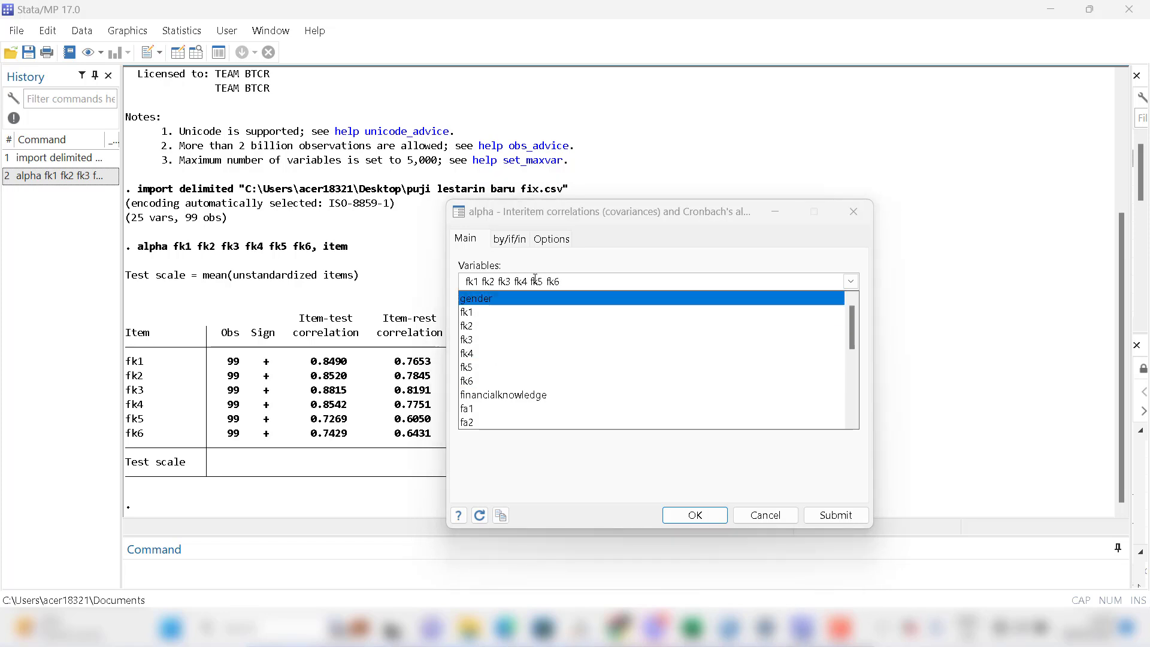
pyautogui.click(550, 241)
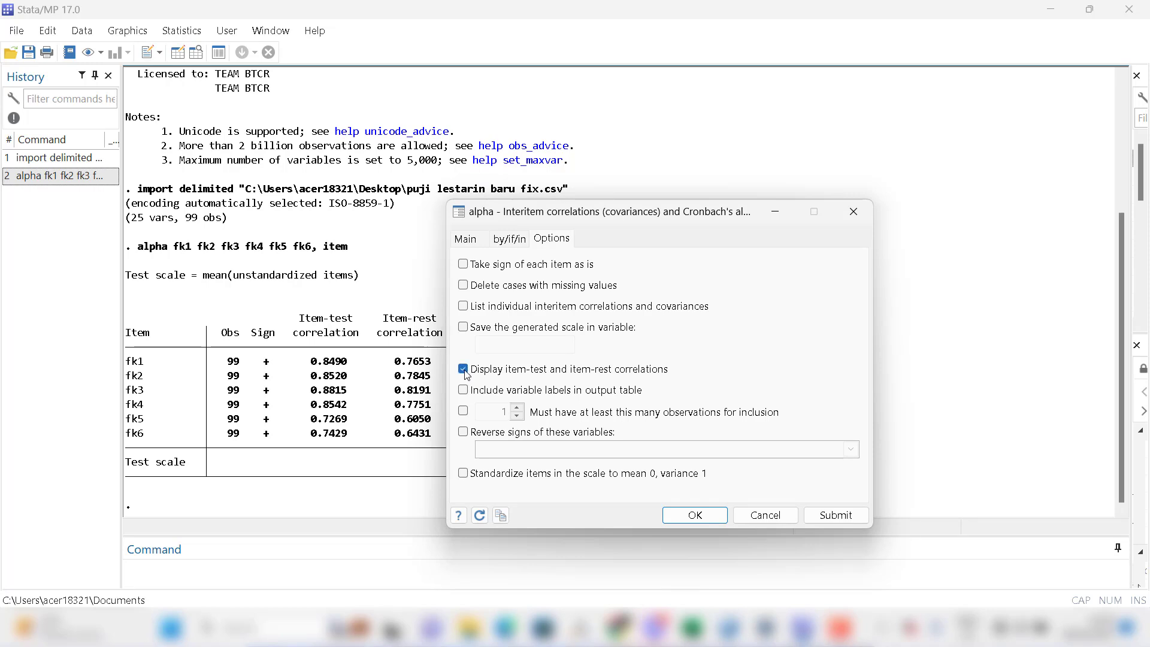
pyautogui.click(695, 516)
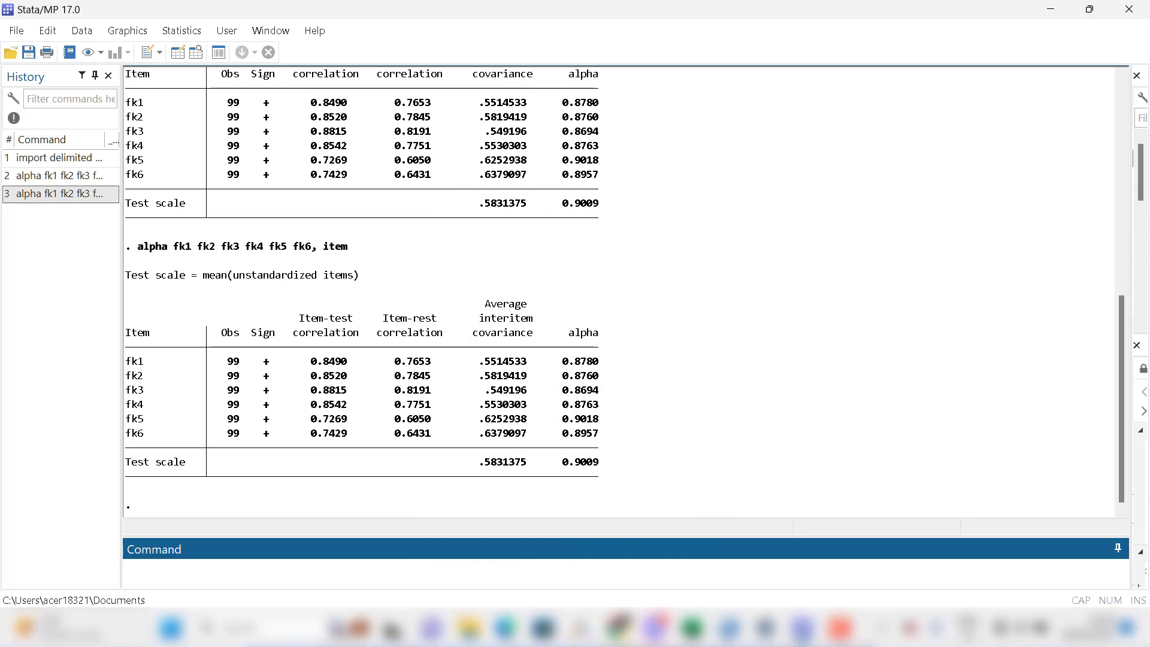
# Step: Compare the alpha table produced from the dialog with the one from the earlier typed command
pyautogui.scroll(5, 1117, 276)
pyautogui.moveTo(1109, 208); pyautogui.dragTo(1125, 395)
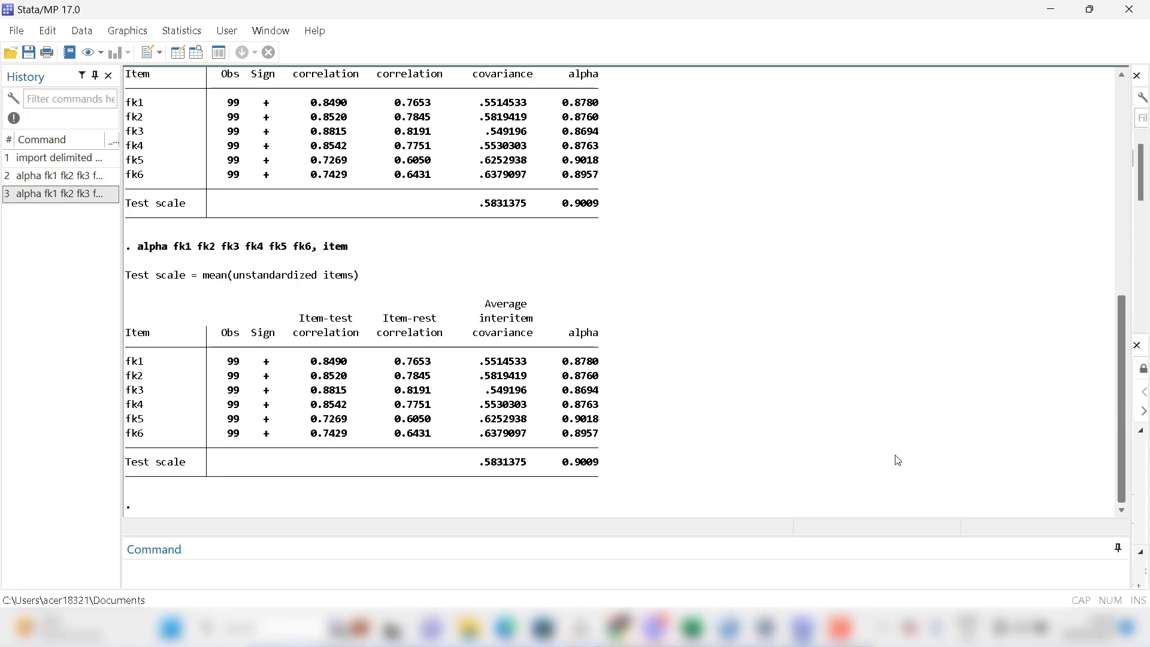
pyautogui.moveTo(840, 628)
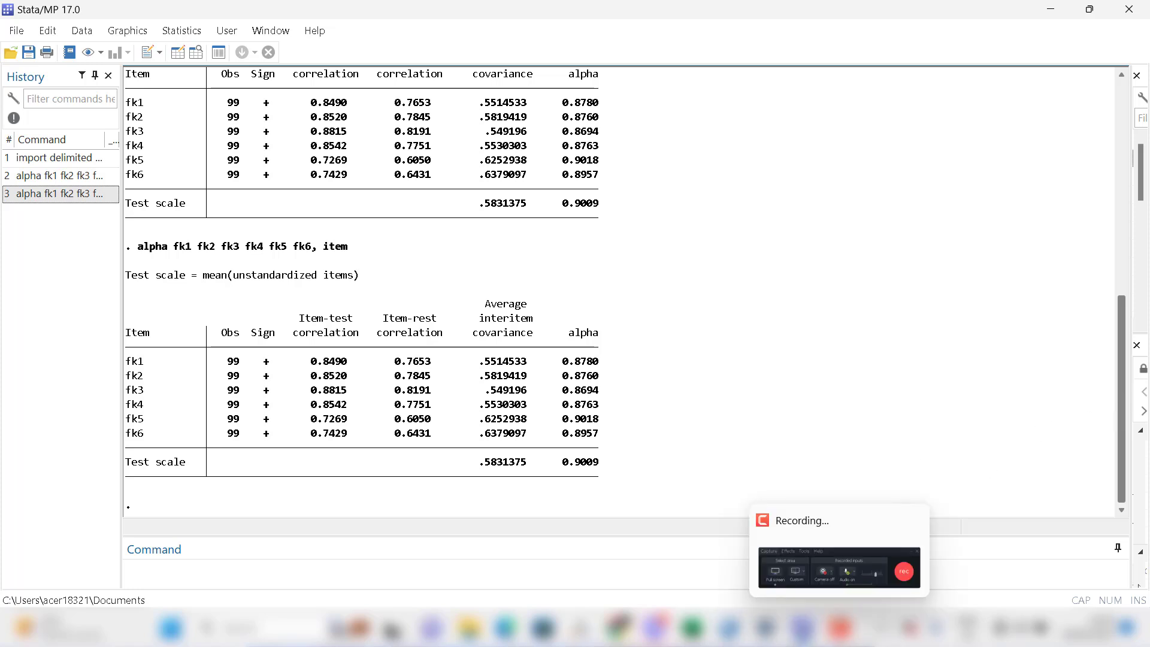